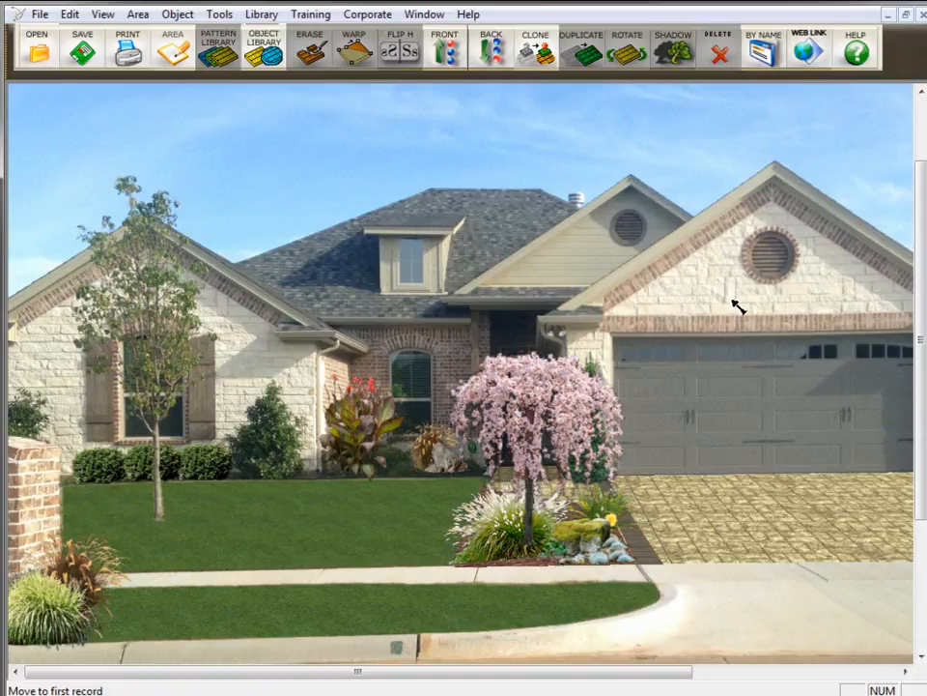
Step: Inspect the bitmap properties of the pink weeping cherry and of the fountain grass beneath it, including their object names
click(553, 402)
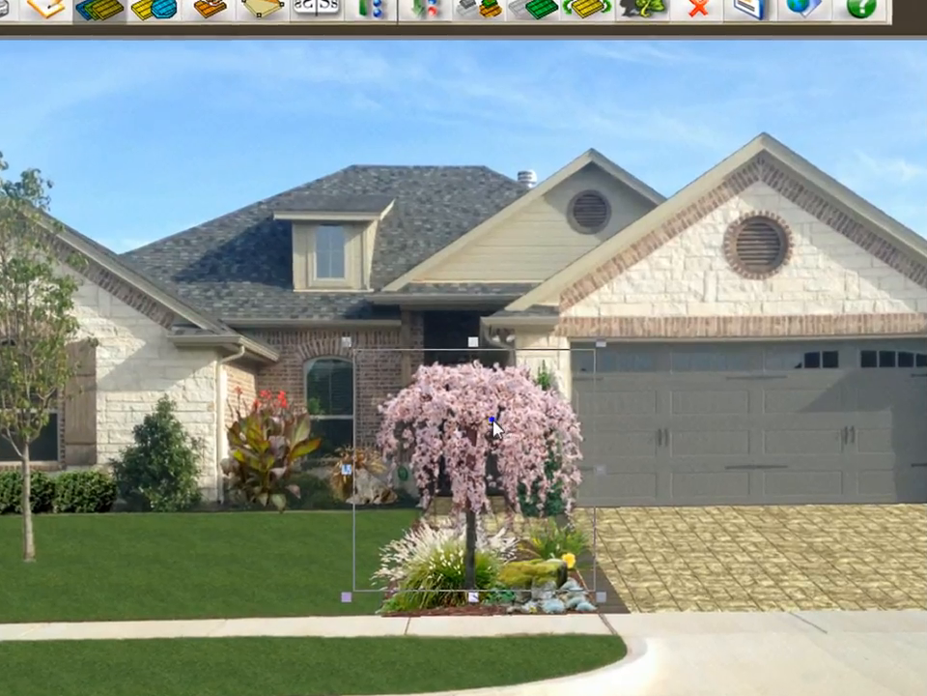
double_click(499, 422)
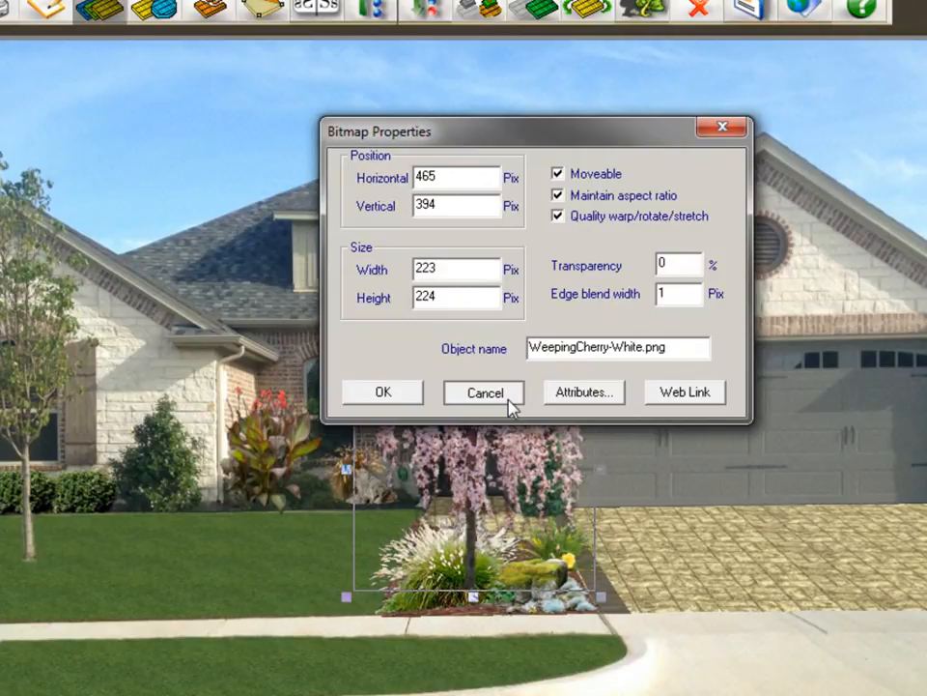
click(485, 393)
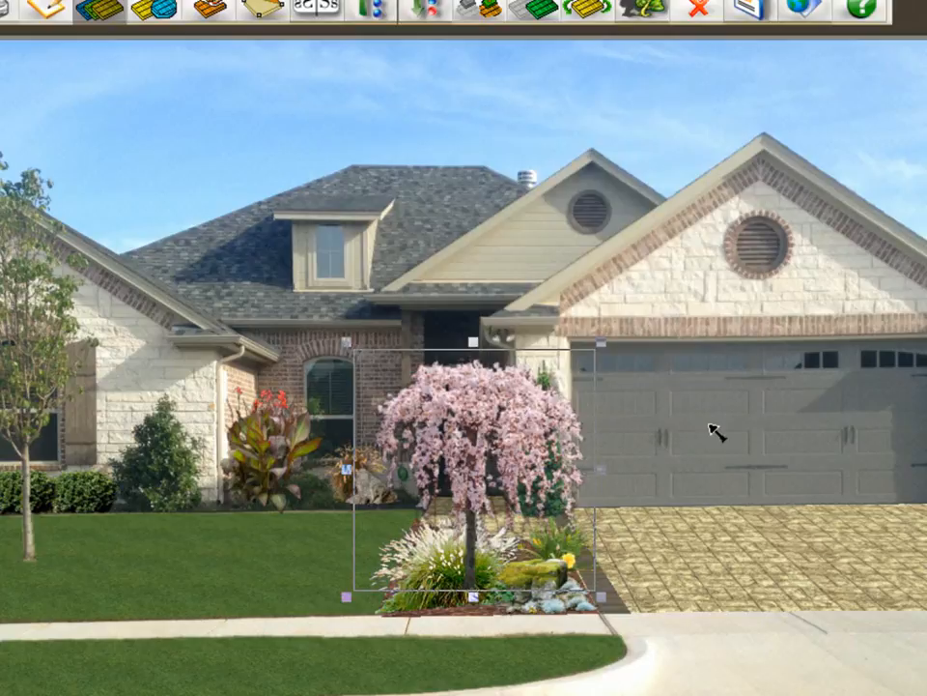
click(425, 568)
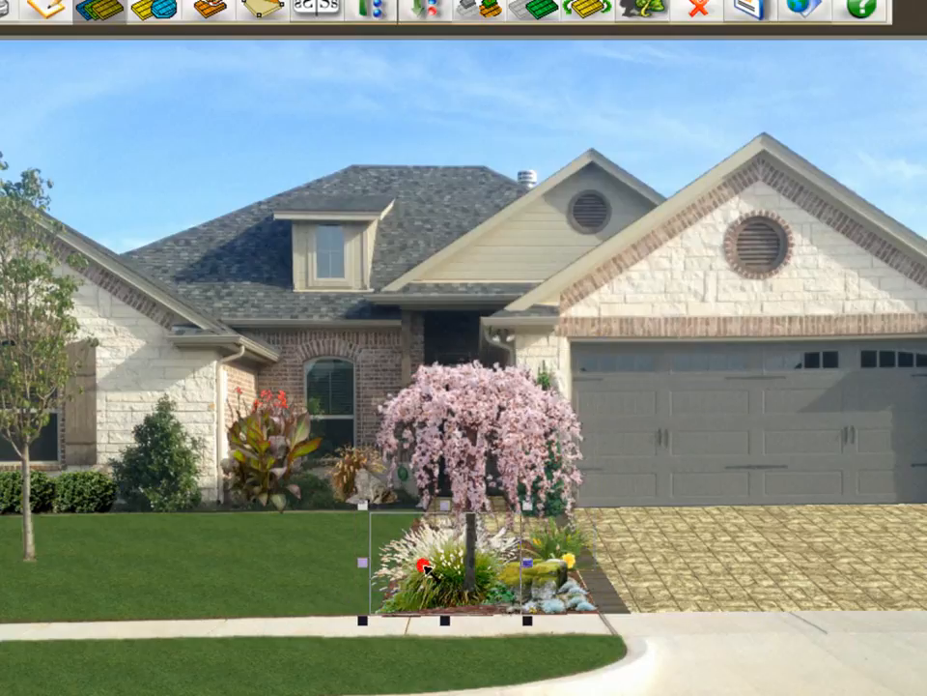
double_click(425, 568)
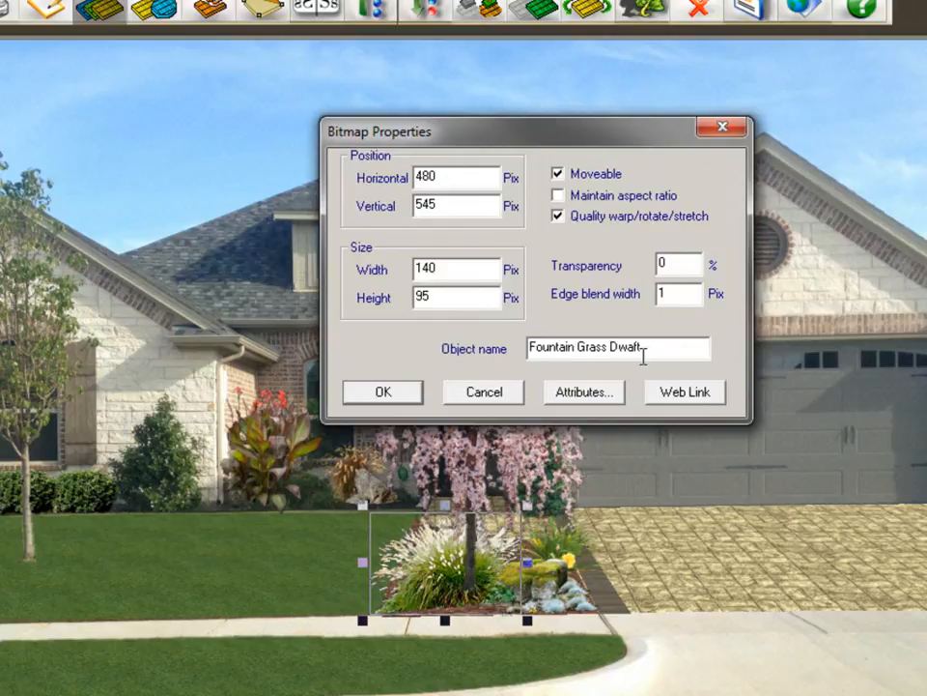
click(483, 392)
Step: Check the object properties of the red-flowering canna and of the low hedge shrub near the young tree
click(280, 449)
double_click(280, 449)
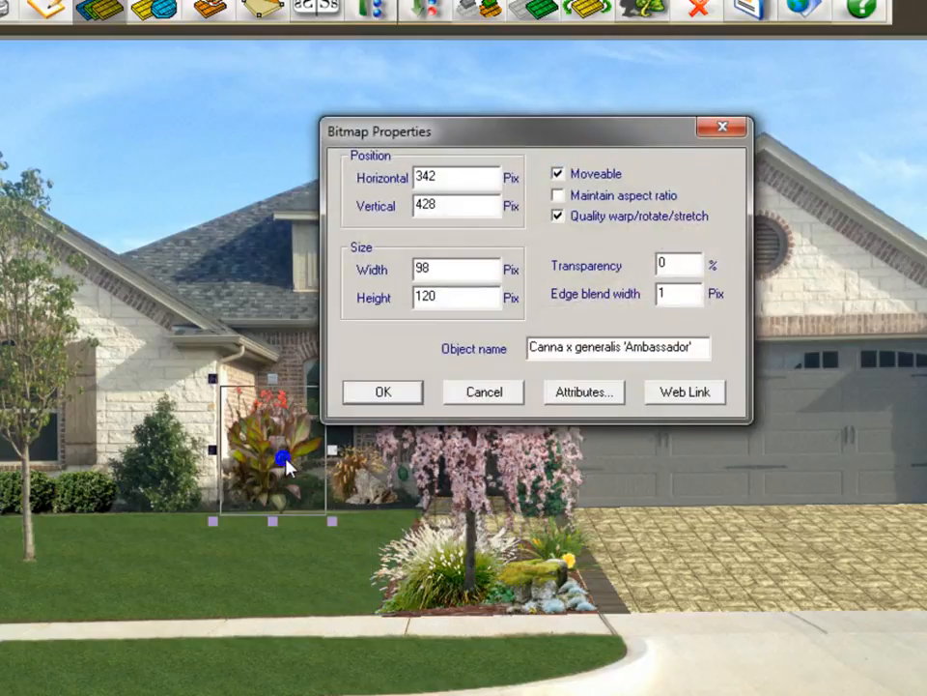
click(472, 393)
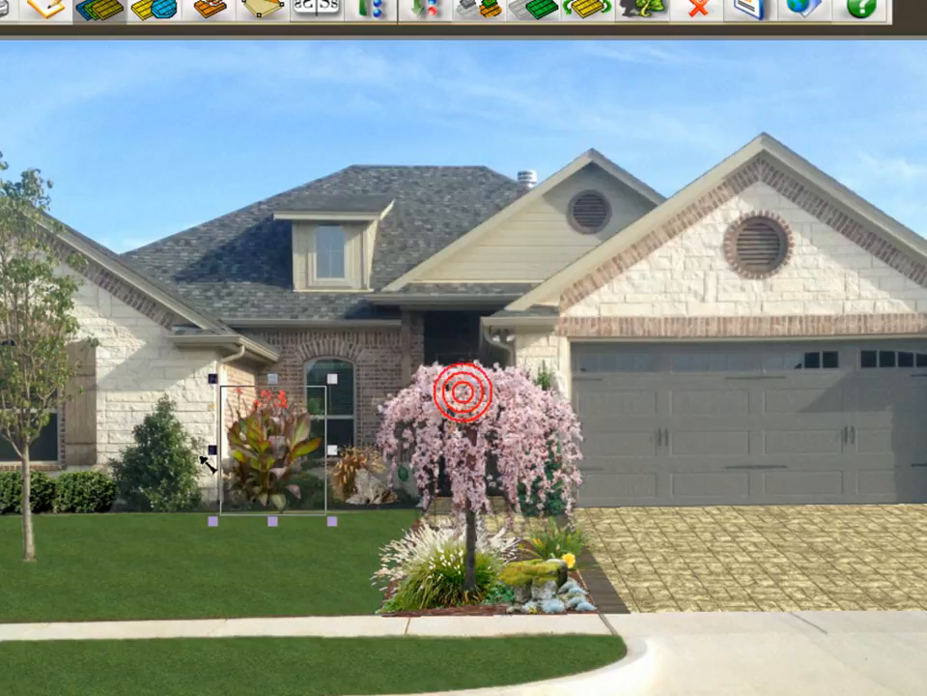
double_click(85, 488)
click(496, 386)
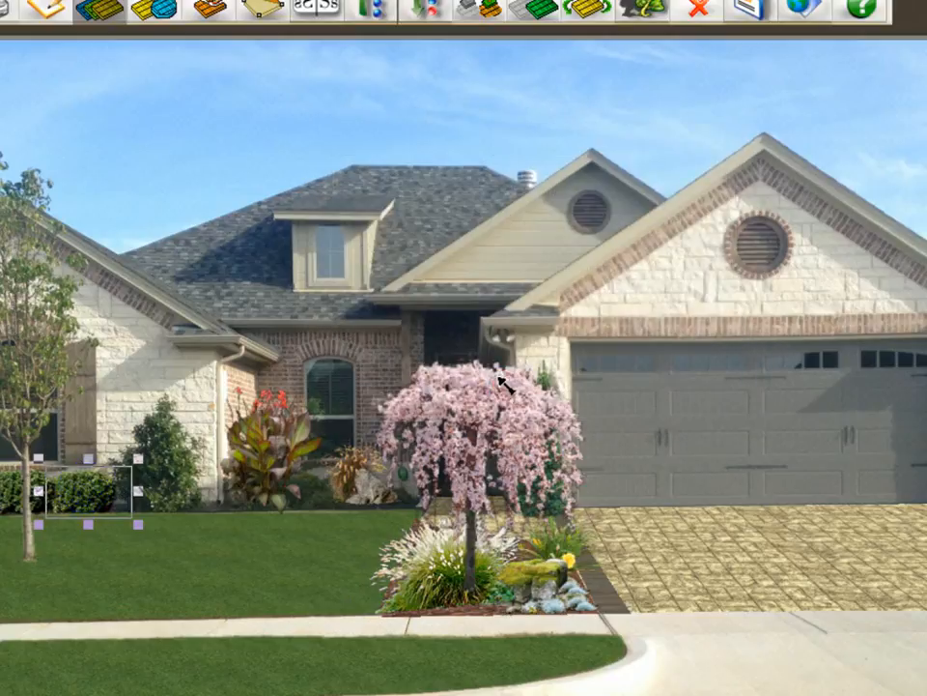
Step: Inspect the area properties of the paved driveway and of the lawn, including their object names
click(739, 563)
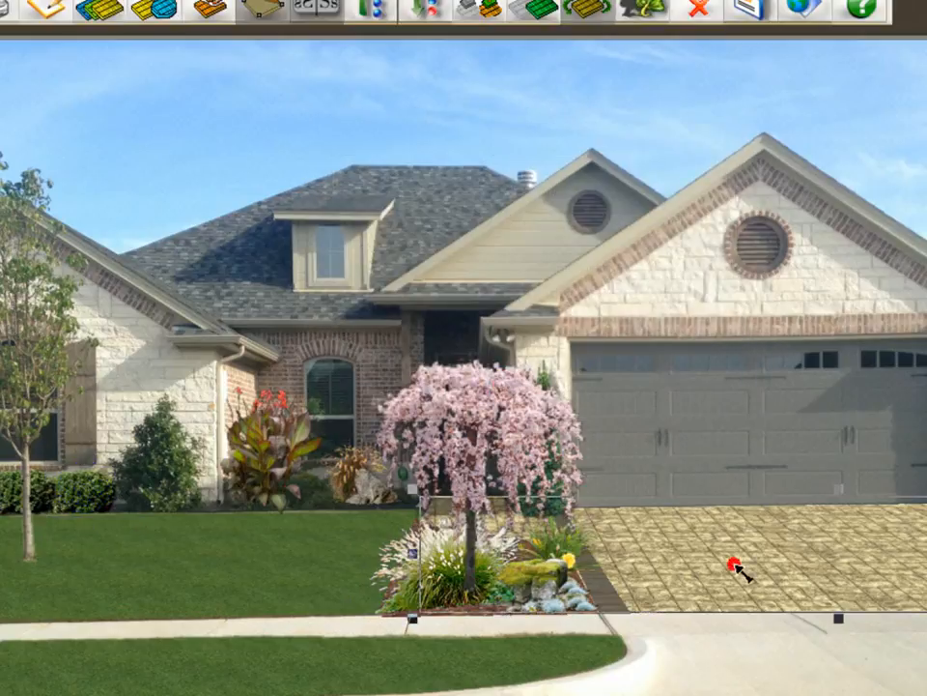
double_click(683, 554)
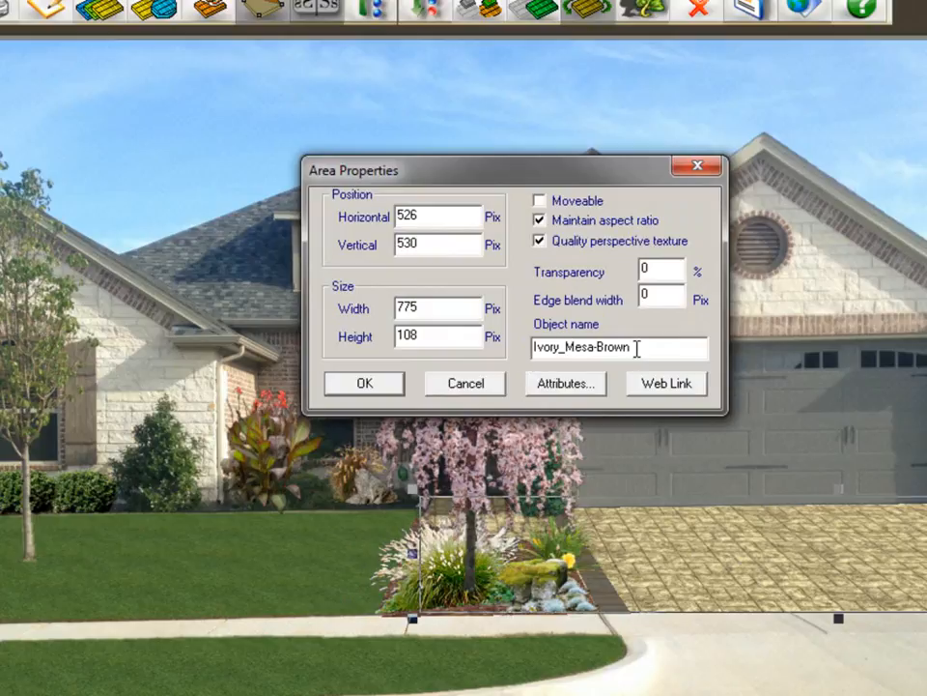
click(471, 390)
double_click(211, 568)
click(491, 385)
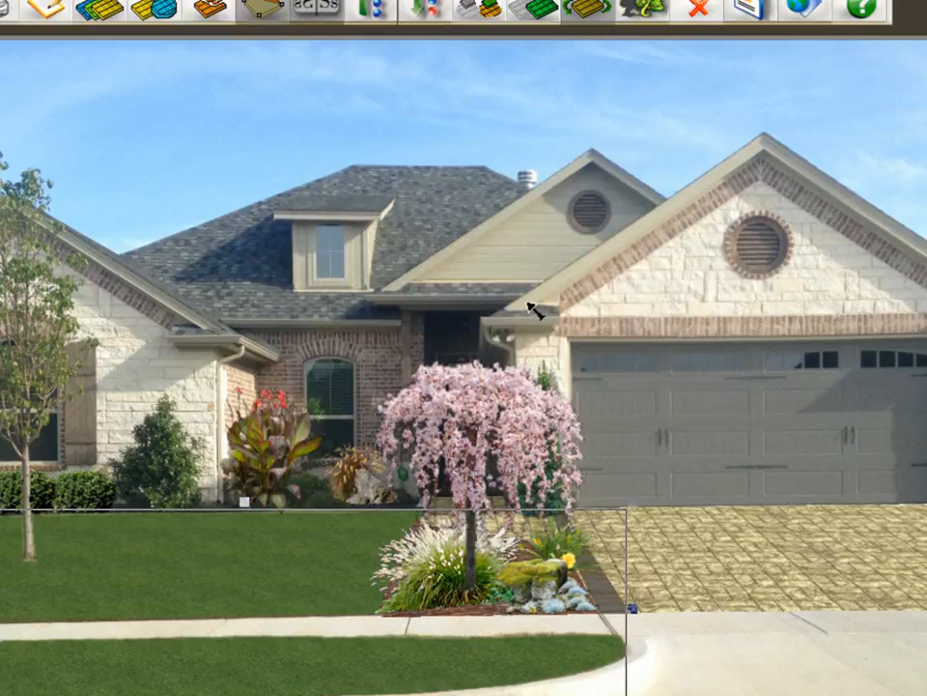
click(524, 307)
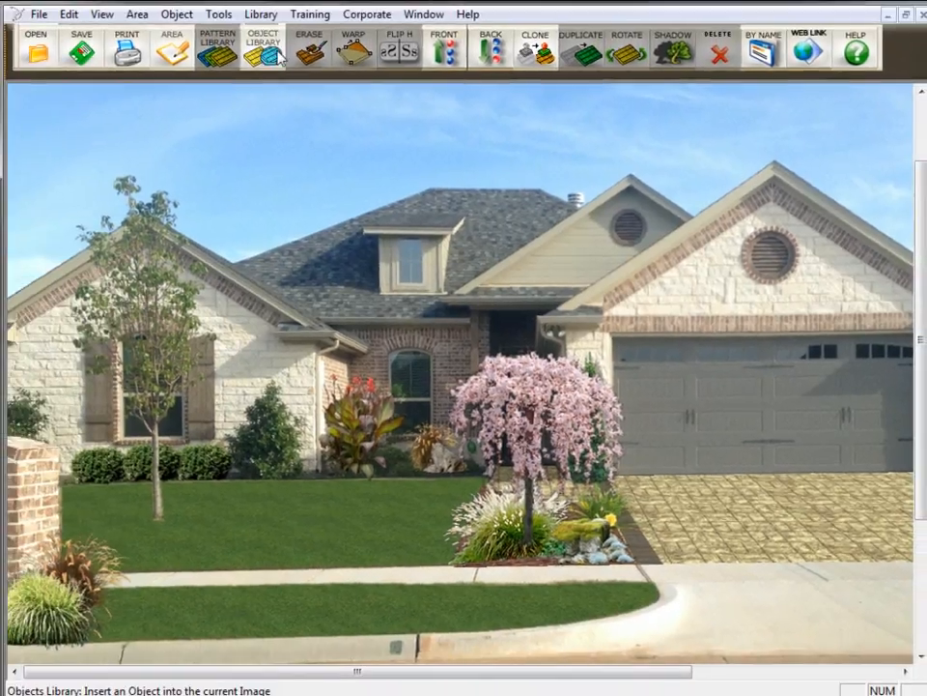
Step: Clone a rectangular area around the roof dormer's window, convert it into an object and place it above the roofline beside the dormer
click(180, 56)
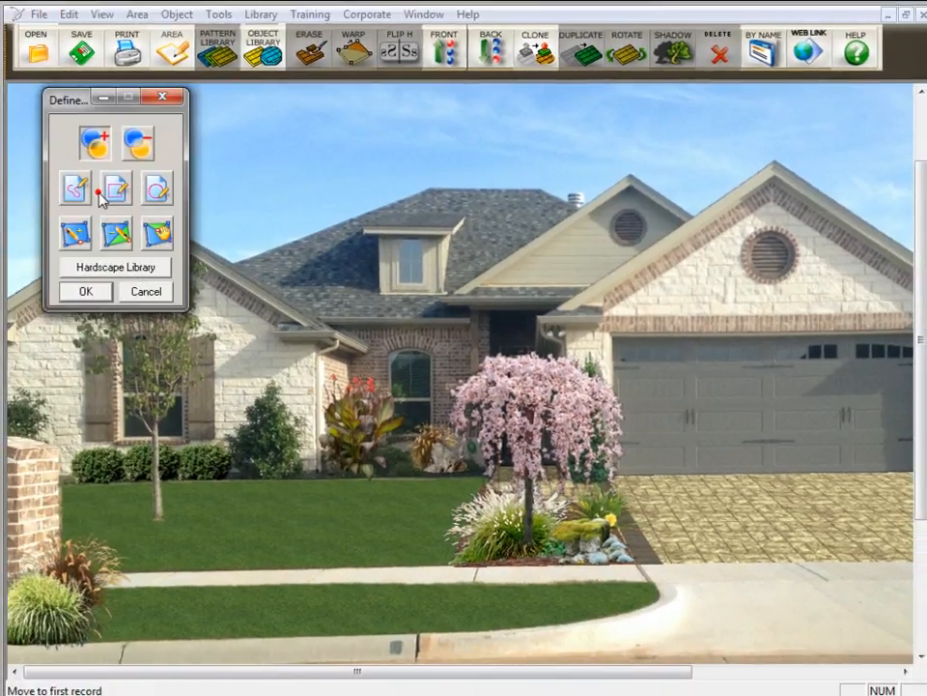
drag(376, 236, 444, 294)
click(75, 283)
click(409, 277)
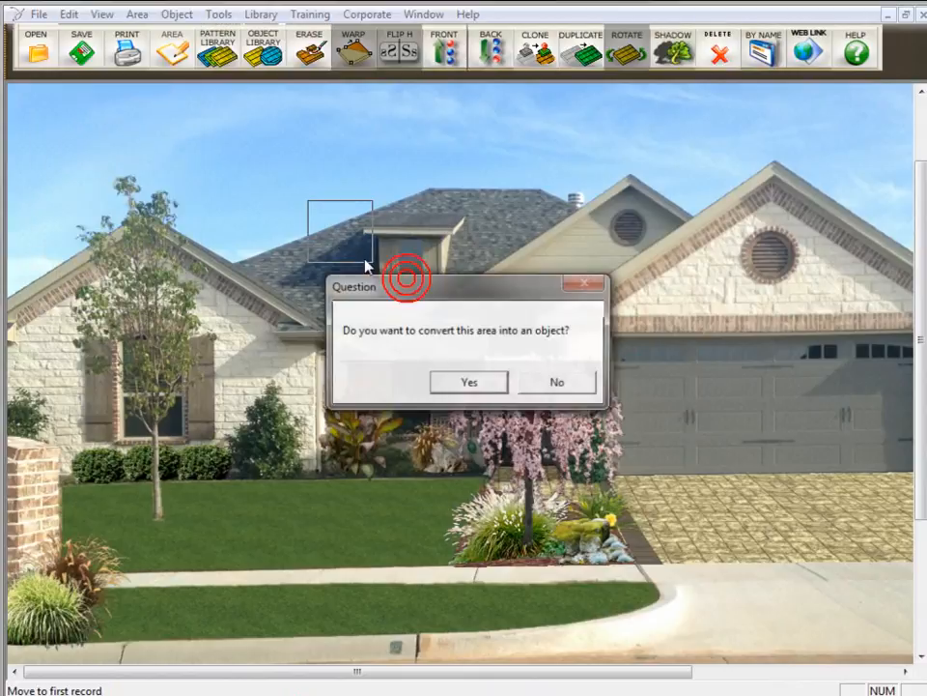
click(466, 384)
drag(348, 253, 344, 232)
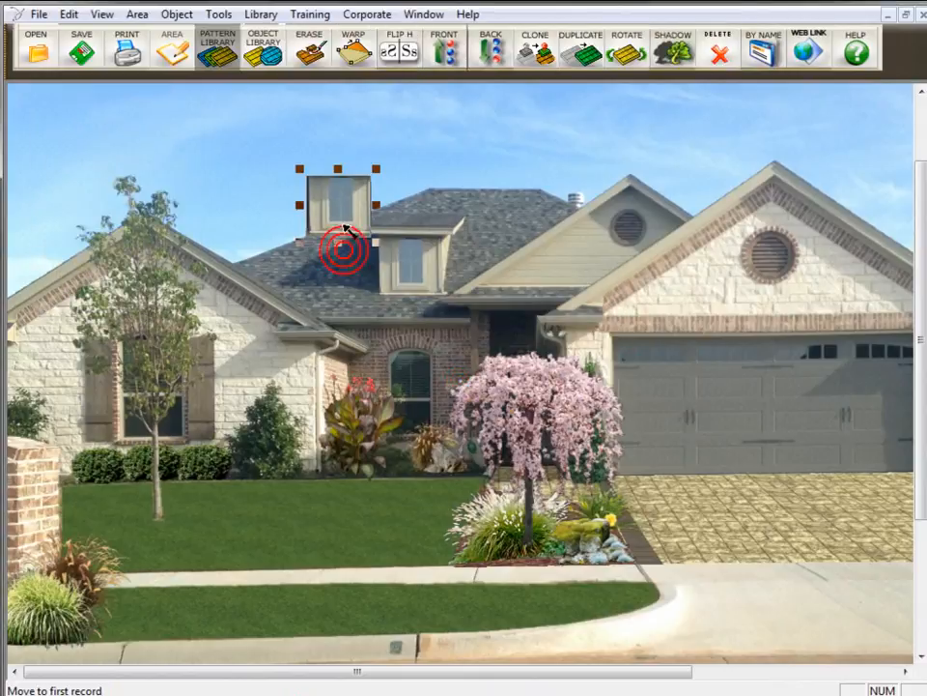
Step: Name the cloned dormer window object Window in its bitmap properties
double_click(340, 218)
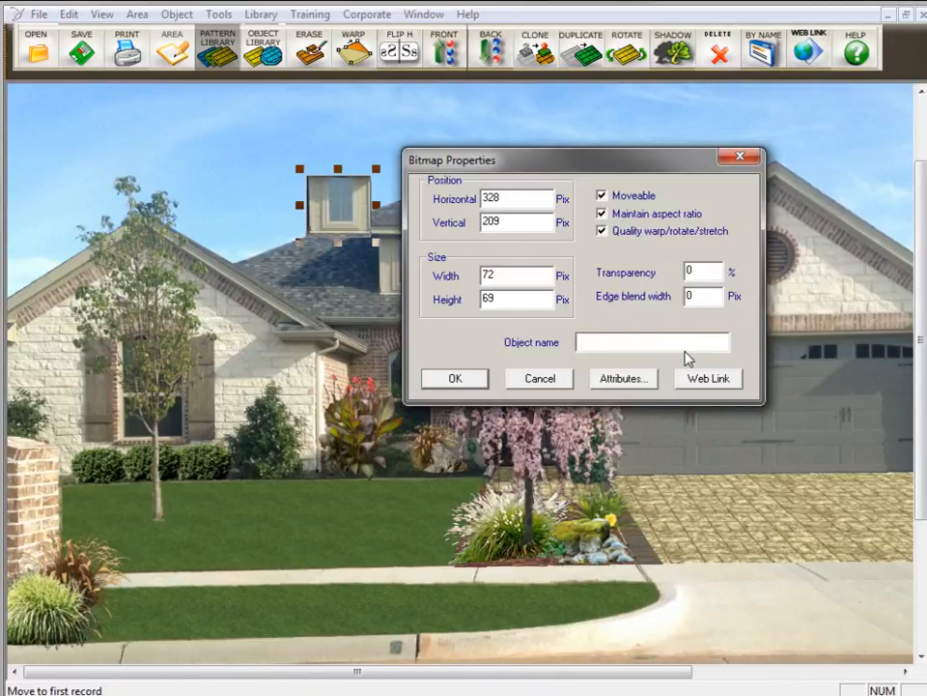
click(646, 344)
text(W)
click(470, 377)
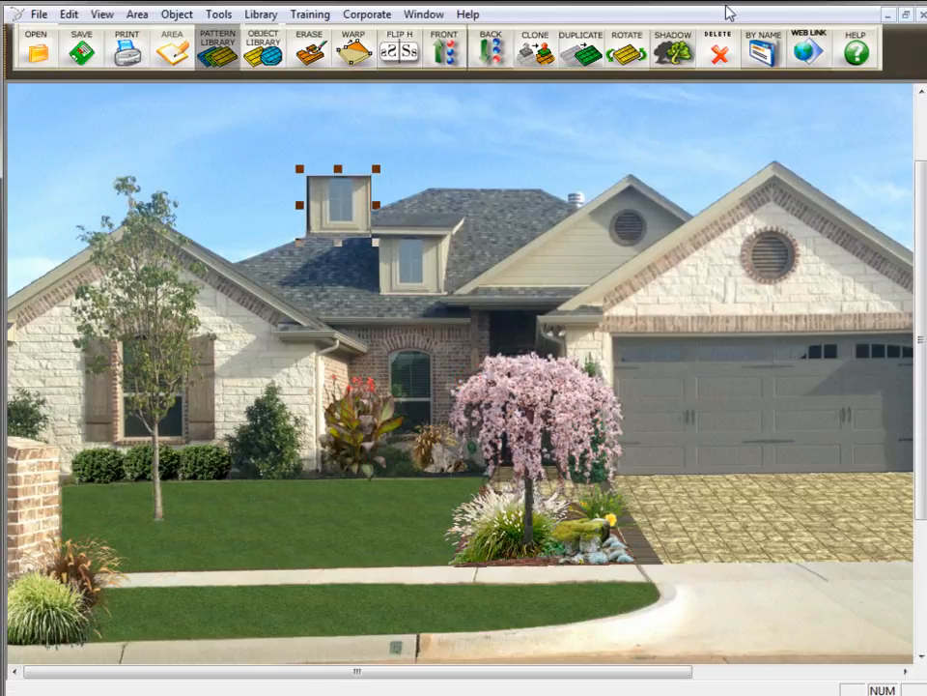
Step: Select the Window object by name and move it in front of the weeping cherry's canopy
click(490, 202)
click(763, 50)
drag(82, 2, 743, 58)
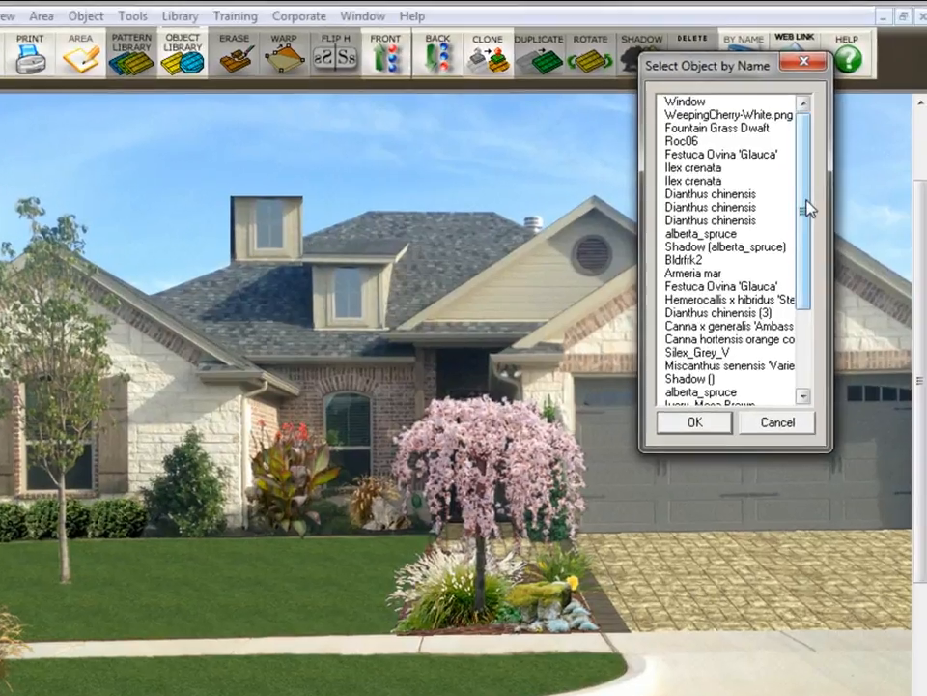
drag(807, 208, 773, 207)
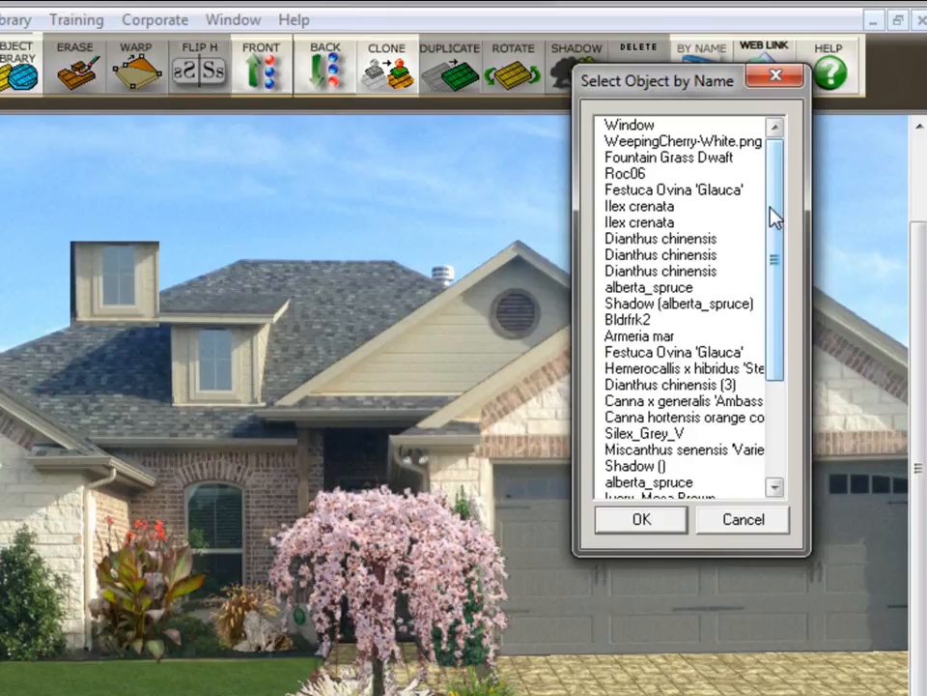
click(660, 124)
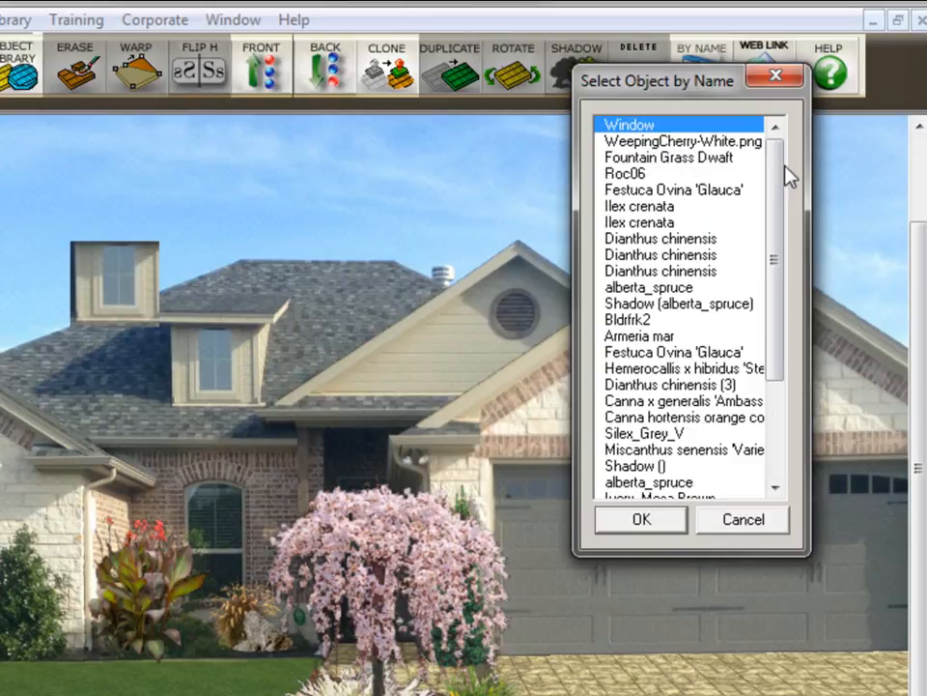
click(665, 527)
drag(97, 274, 613, 695)
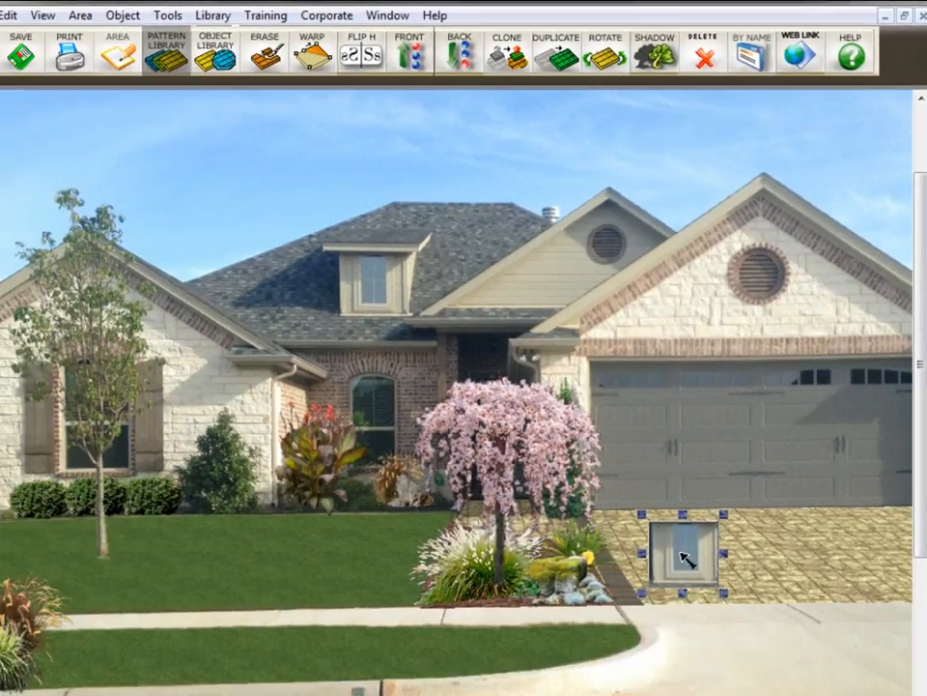
drag(680, 553, 495, 447)
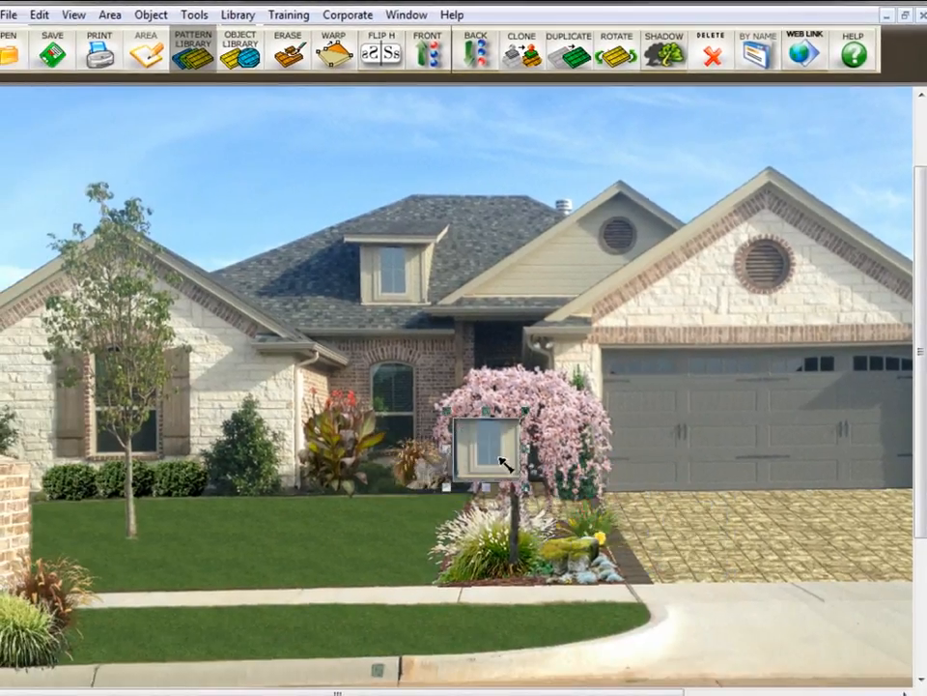
Step: Lower Window in the object order behind WeepingCherry-White.png and below Grass 3, and move it up beside the roof dormer
click(754, 58)
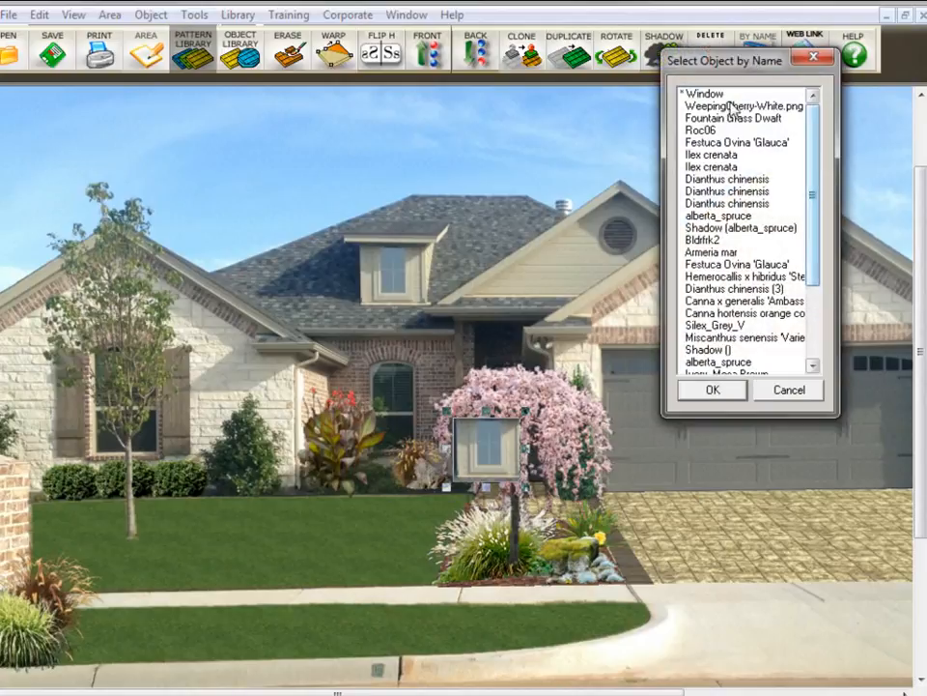
click(705, 92)
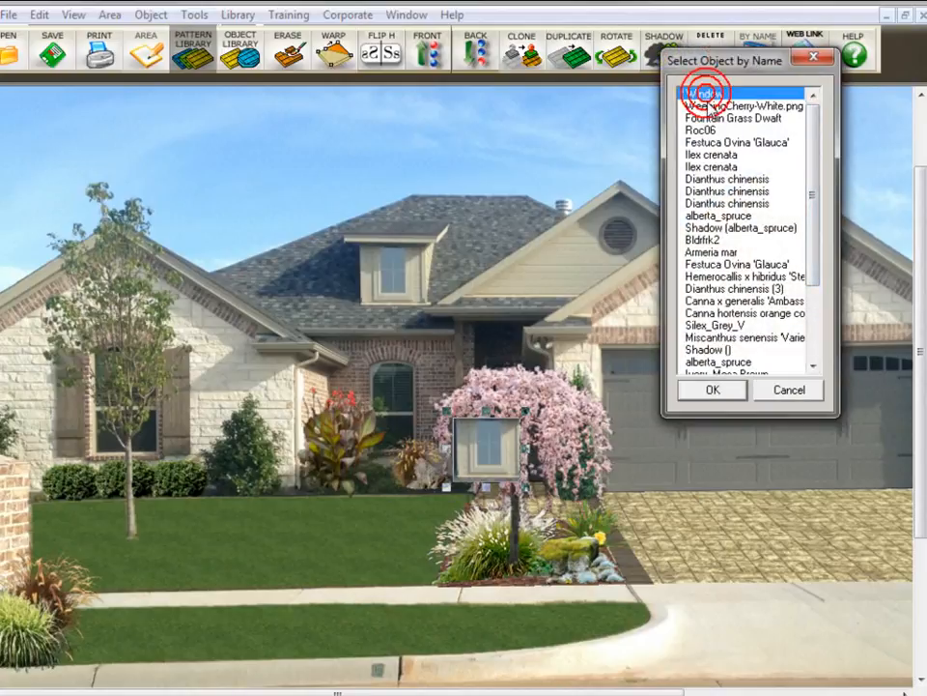
drag(712, 115, 712, 115)
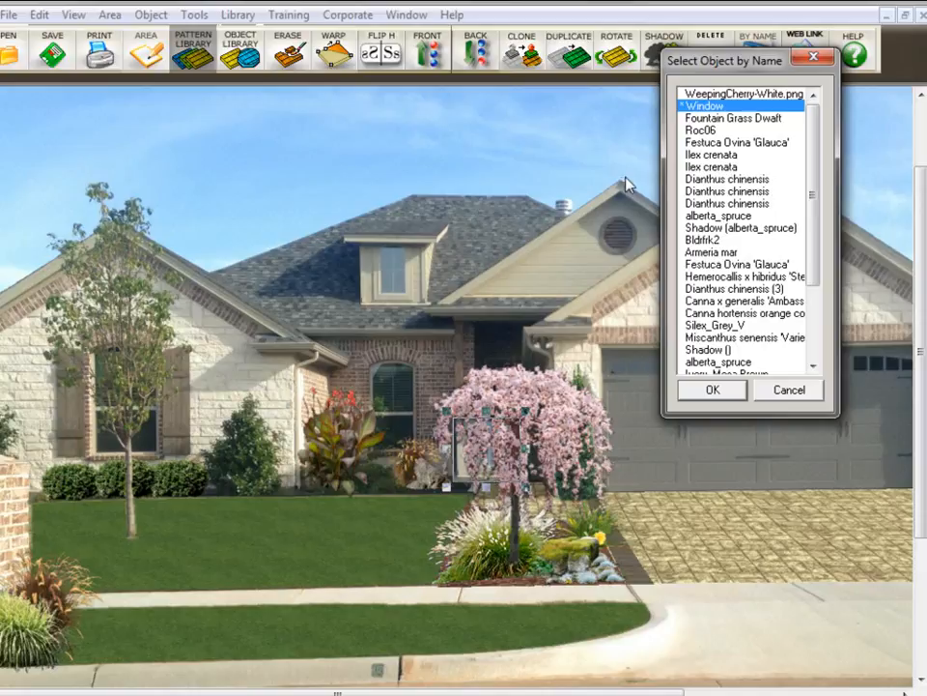
drag(712, 115, 739, 357)
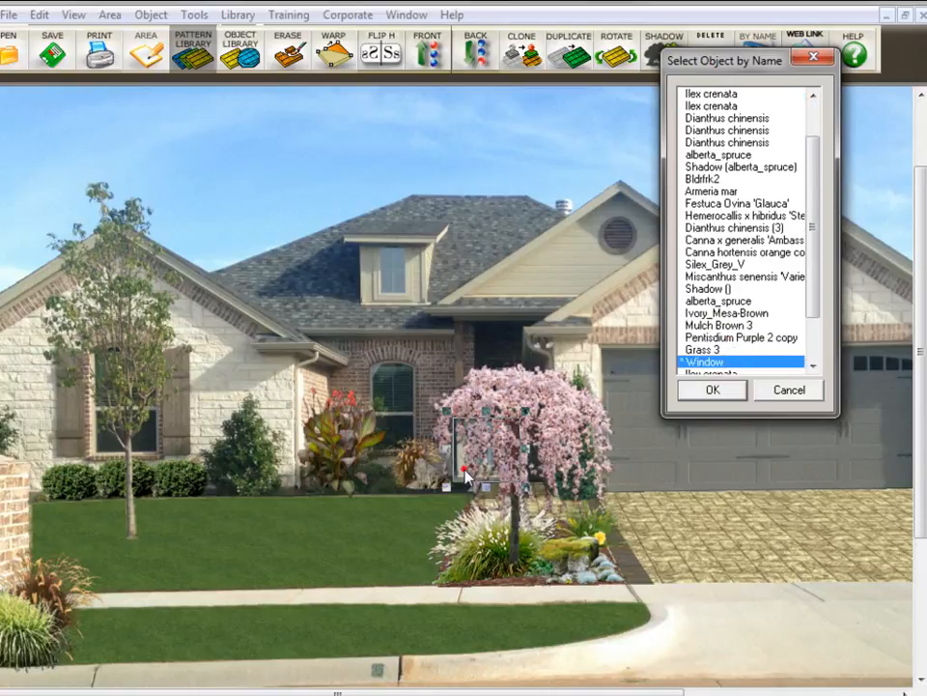
click(712, 391)
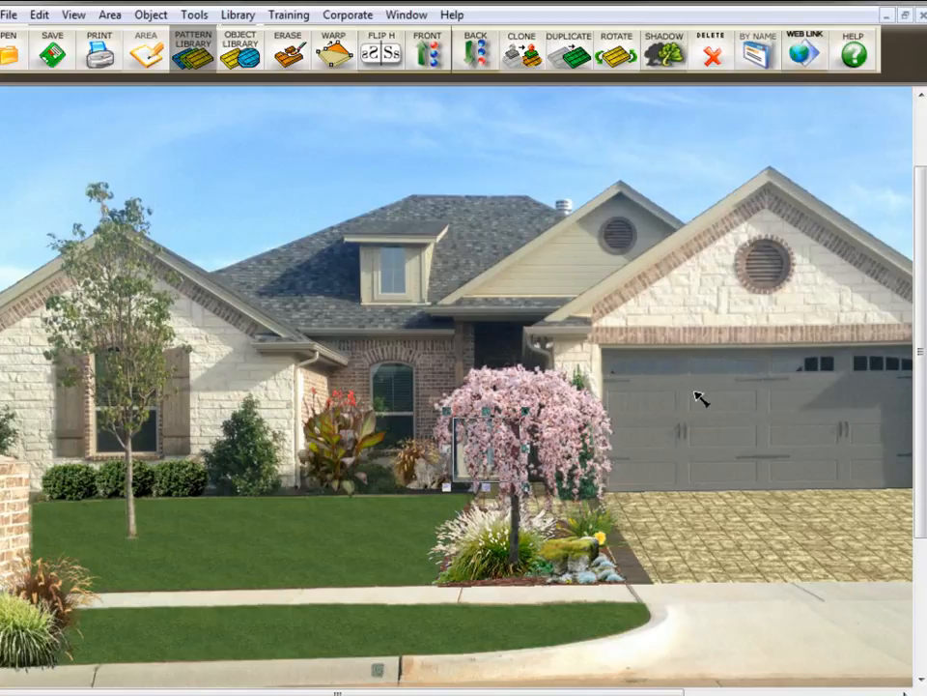
drag(470, 469, 480, 318)
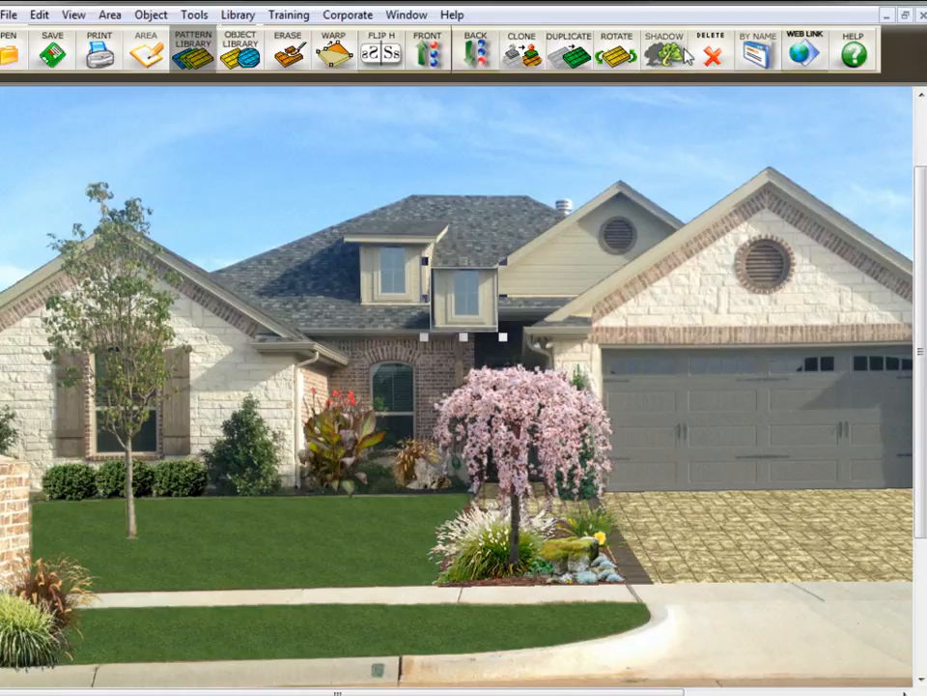
Step: Review Window's place in the list of object names and delete the Window object from the design
click(760, 51)
drag(813, 271, 816, 373)
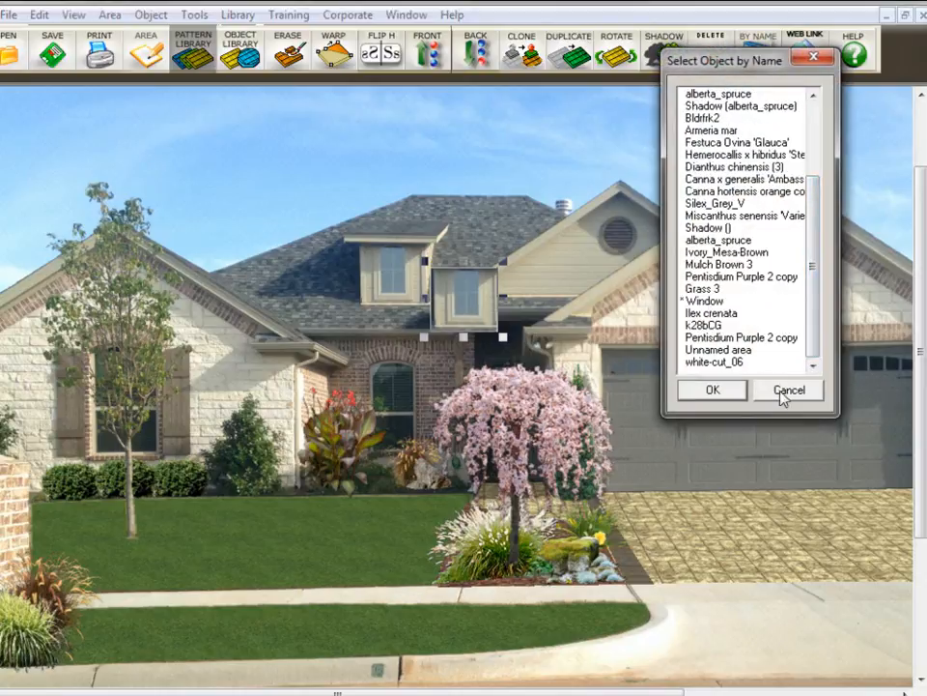
click(783, 390)
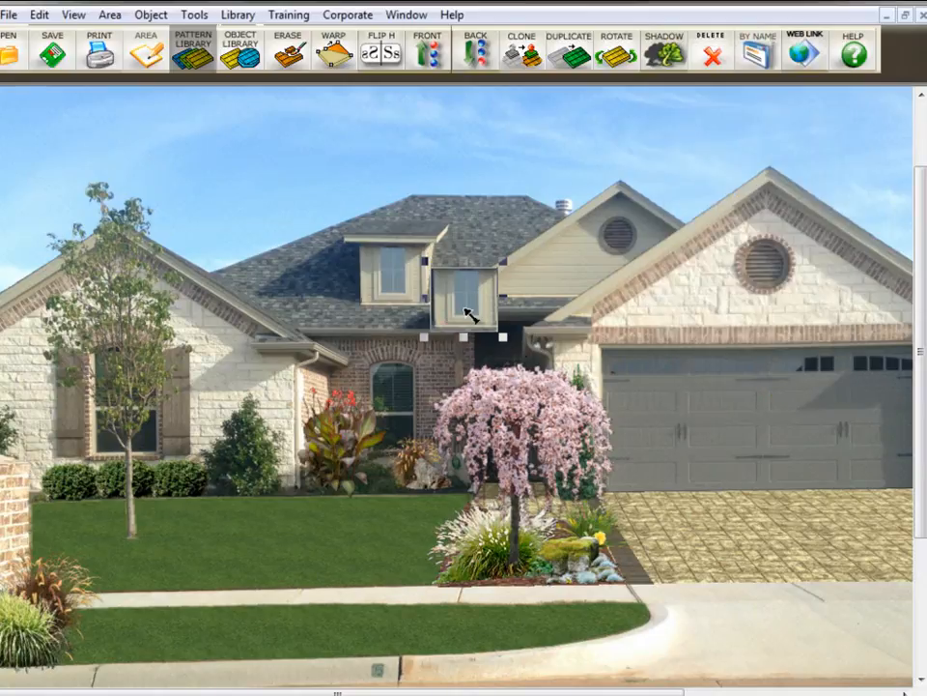
key(Delete)
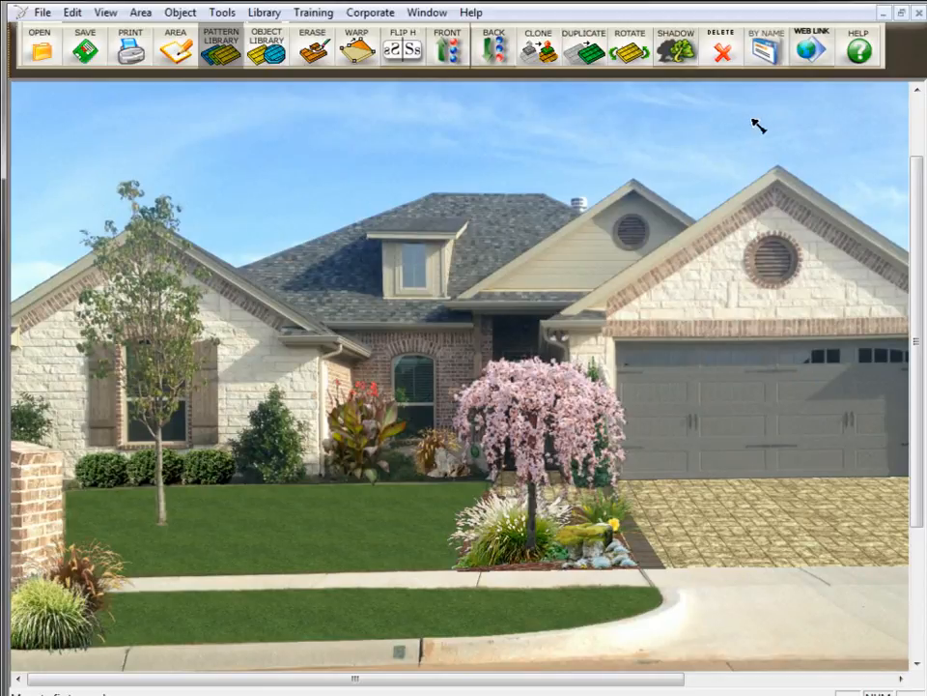
Step: Select by name the upper alberta_spruce in the object list, the one partly hidden behind the weeping cherry
click(765, 48)
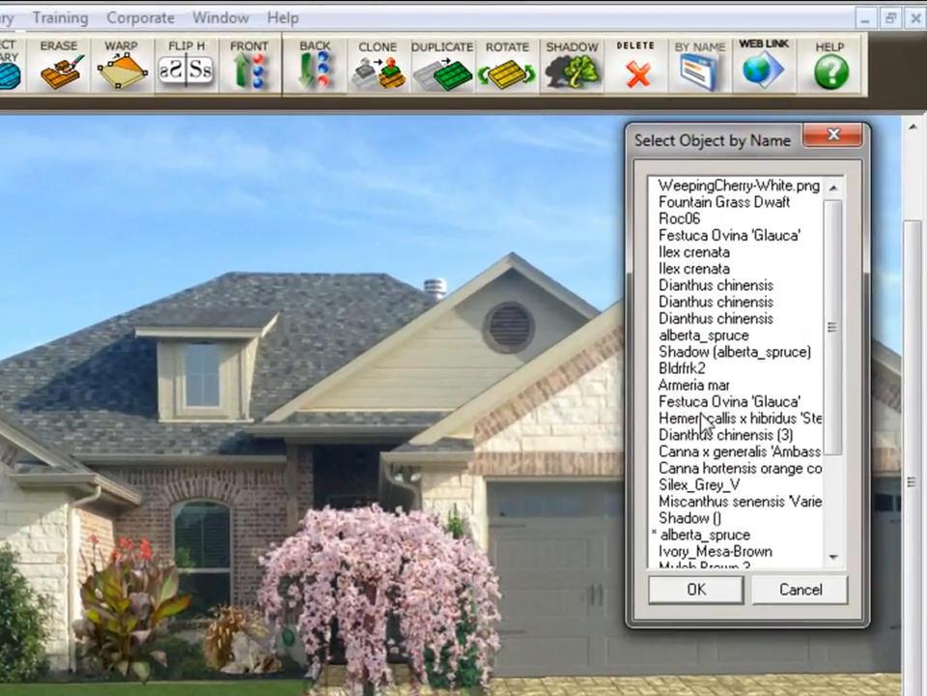
click(679, 536)
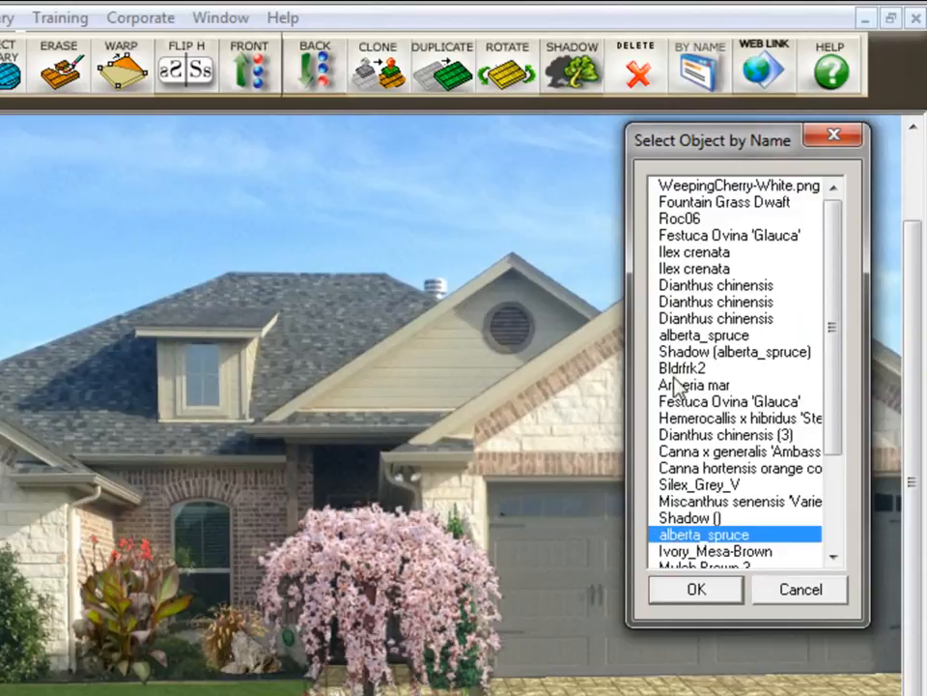
click(680, 335)
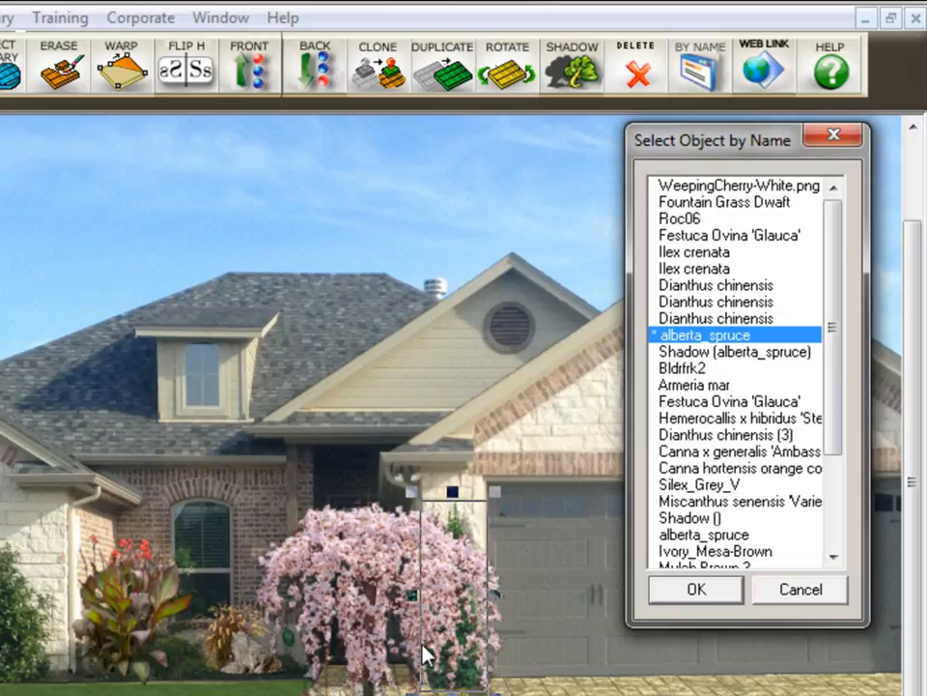
click(713, 593)
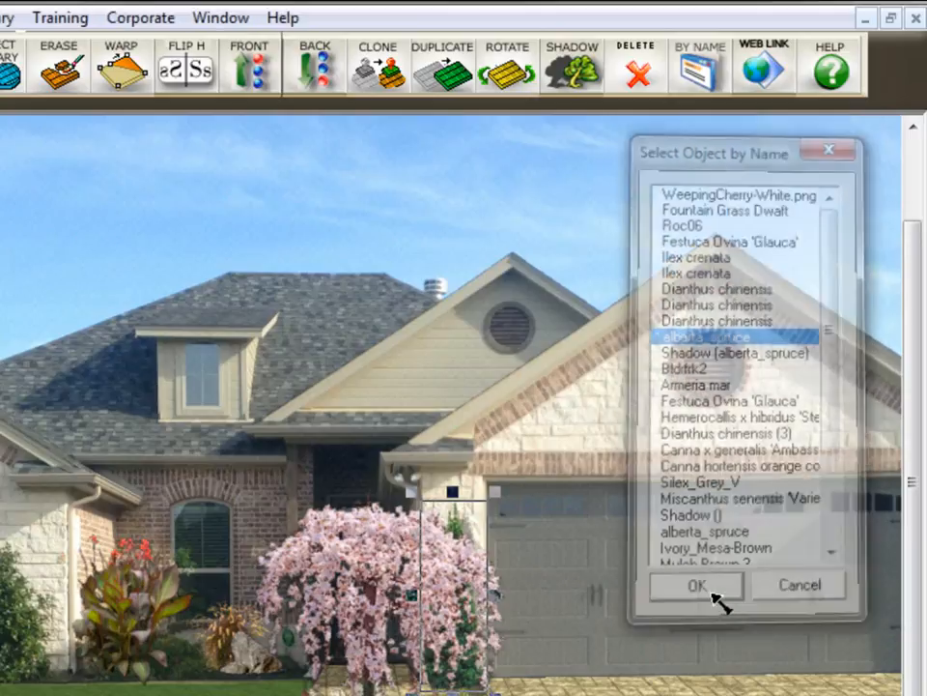
Step: Nudge the selected alberta_spruce behind the weeping cherry slightly and deselect it in the list of object names
mouse_move(462, 527)
mouse_down()
mouse_move(479, 473)
mouse_move(462, 524)
mouse_up()
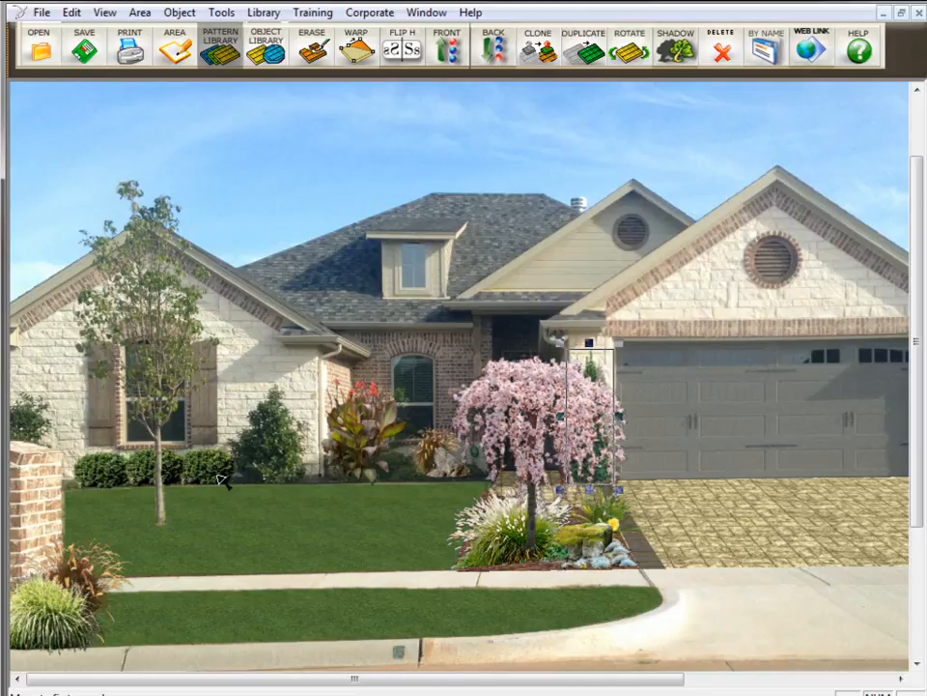
click(773, 60)
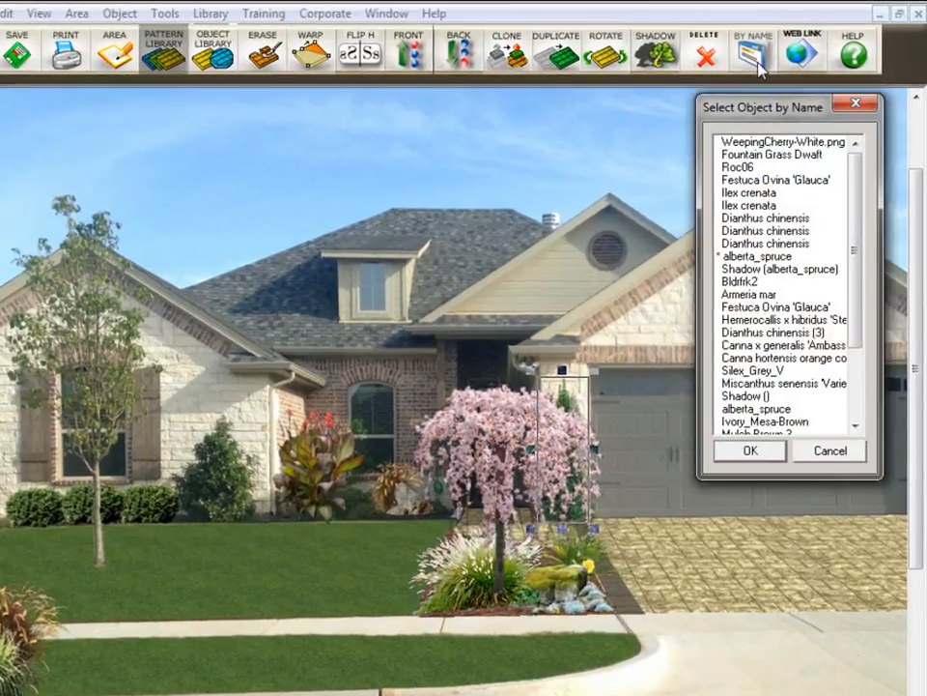
click(754, 260)
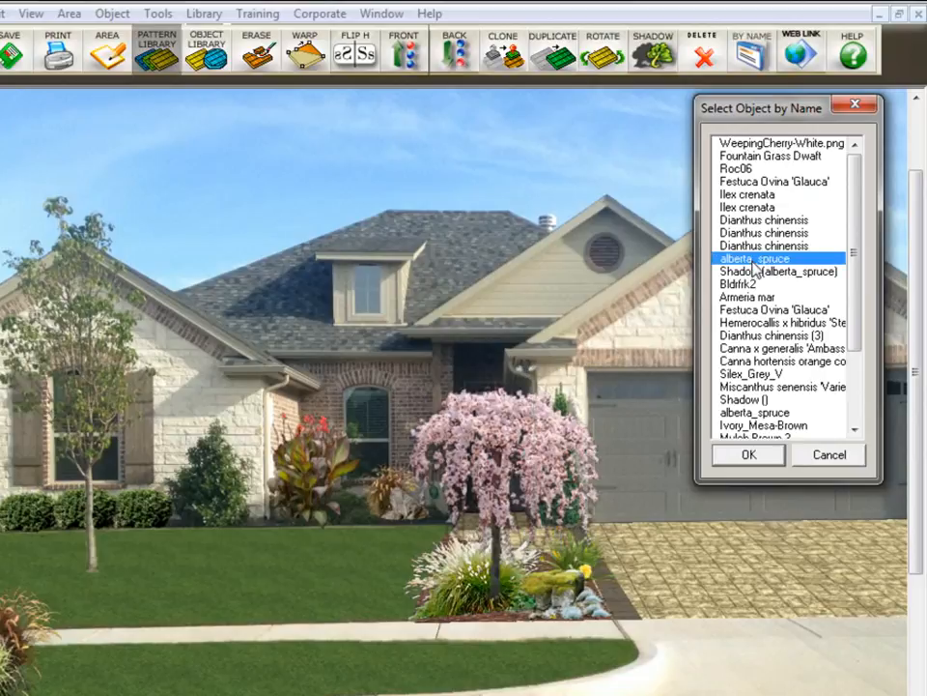
Step: Select all three Ilex crenata objects together by name and shift the shrub group slightly below the shuttered window
scroll(854, 253, down, 3)
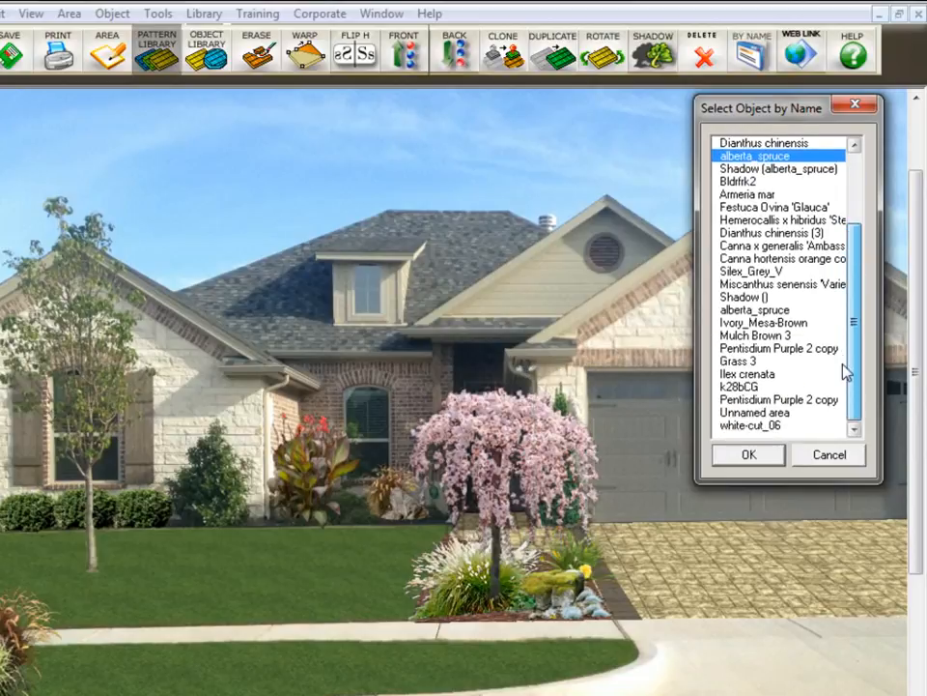
scroll(855, 207, up, 3)
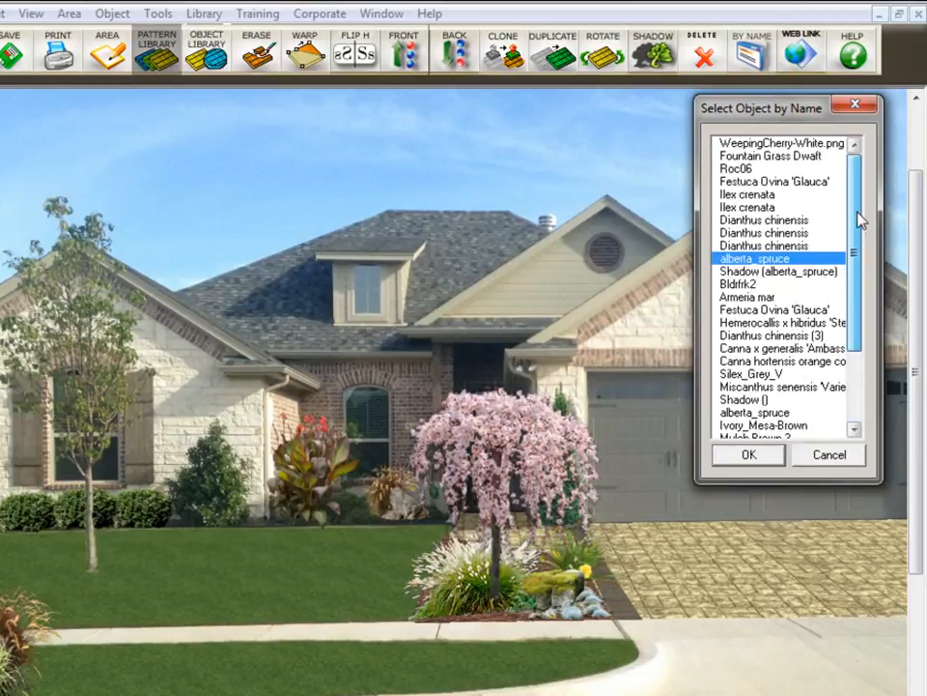
click(747, 195)
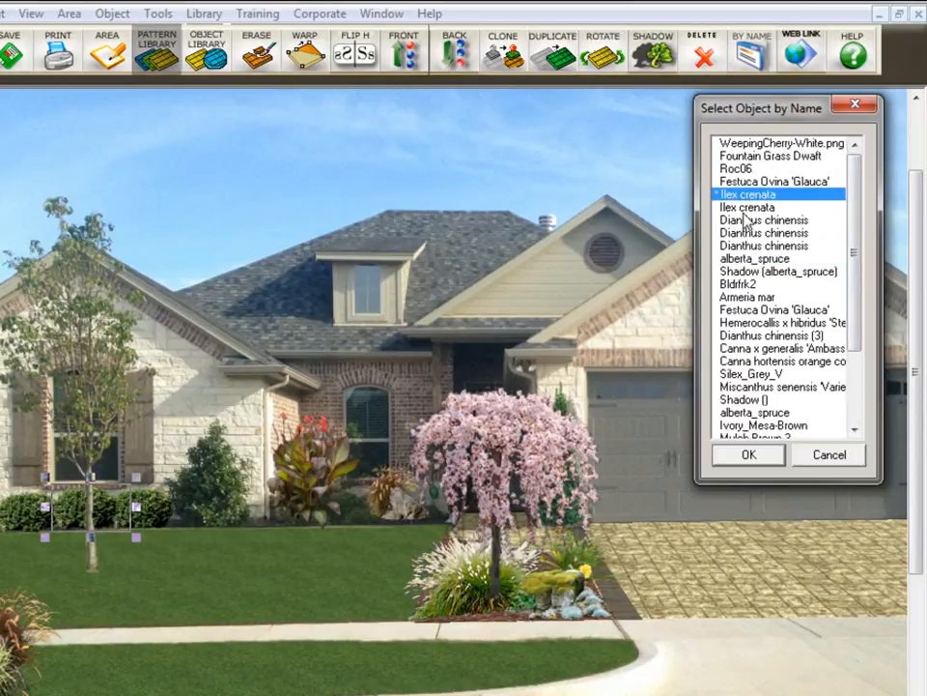
click(747, 208)
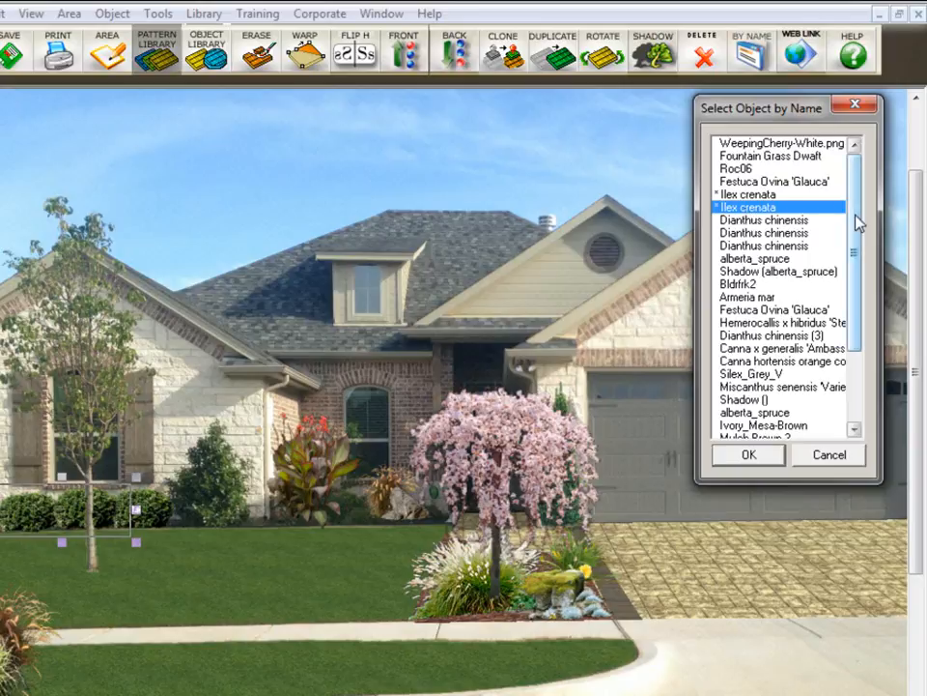
drag(855, 237, 857, 314)
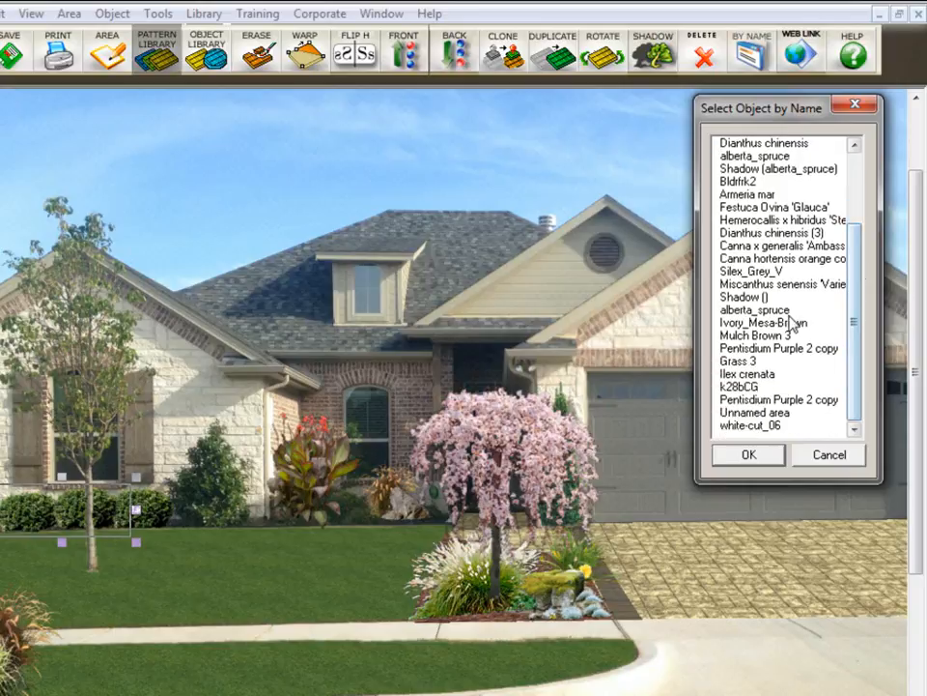
click(759, 375)
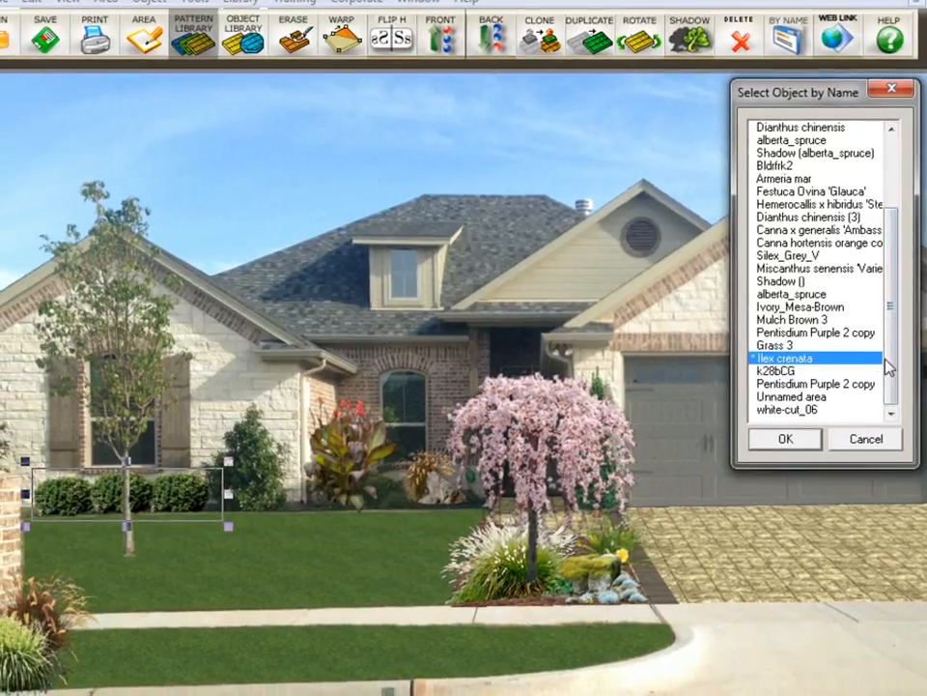
scroll(881, 363, up, 3)
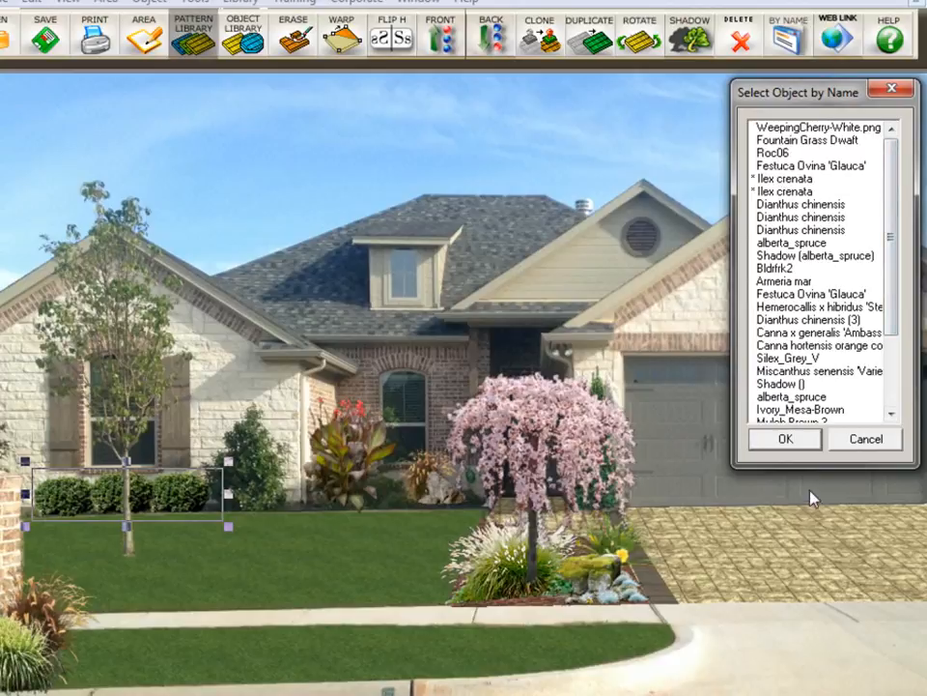
click(794, 441)
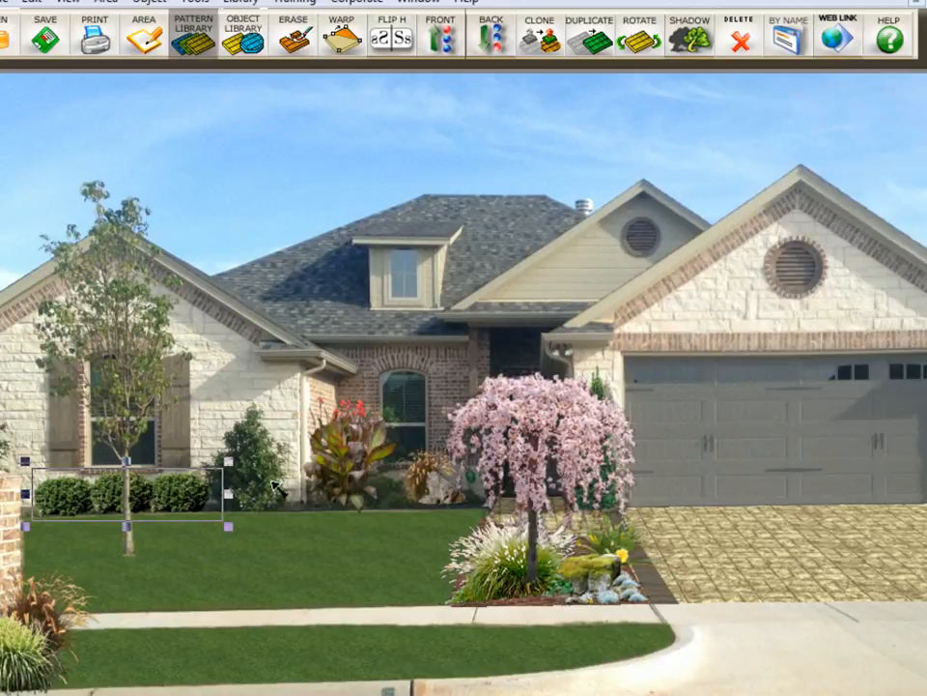
mouse_move(189, 493)
mouse_down()
mouse_move(201, 396)
mouse_move(190, 494)
mouse_up()
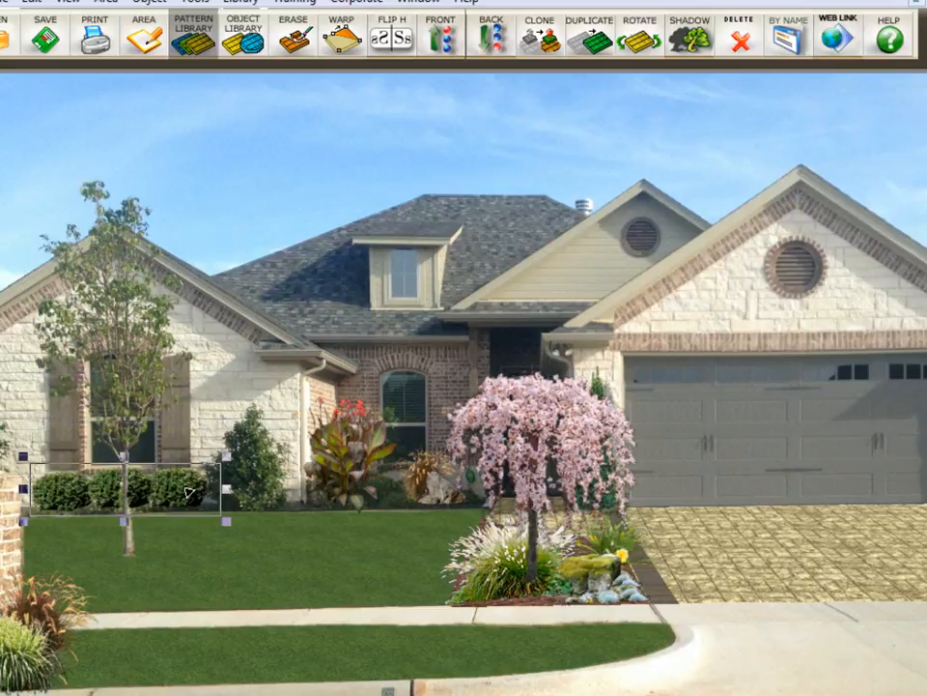
click(190, 496)
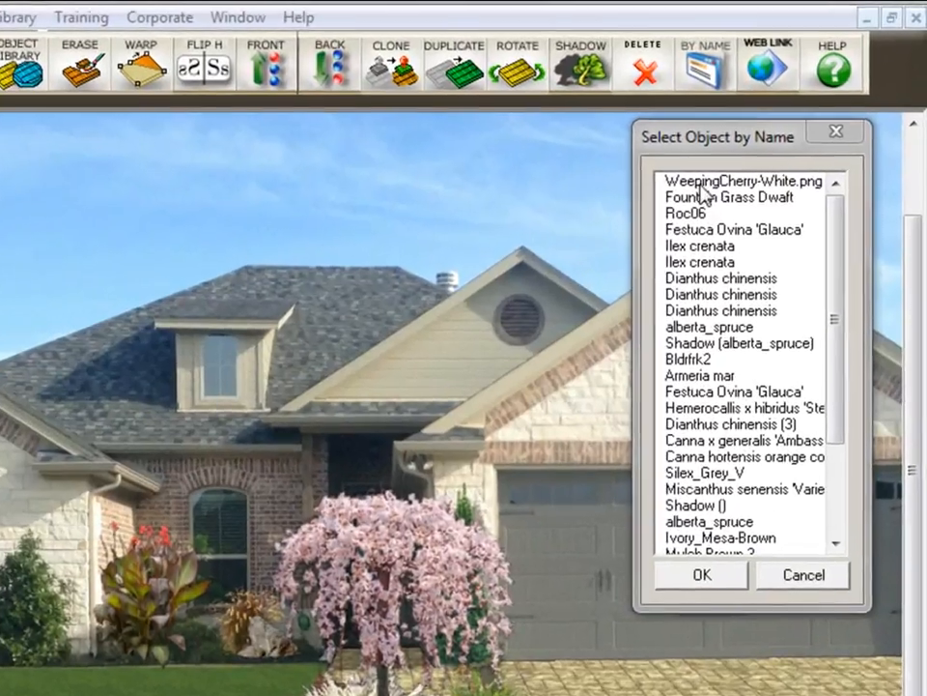
Step: Check WeepingCherry-White.png as the frontmost entry in the list of object names and leave the list with nothing selected
click(762, 134)
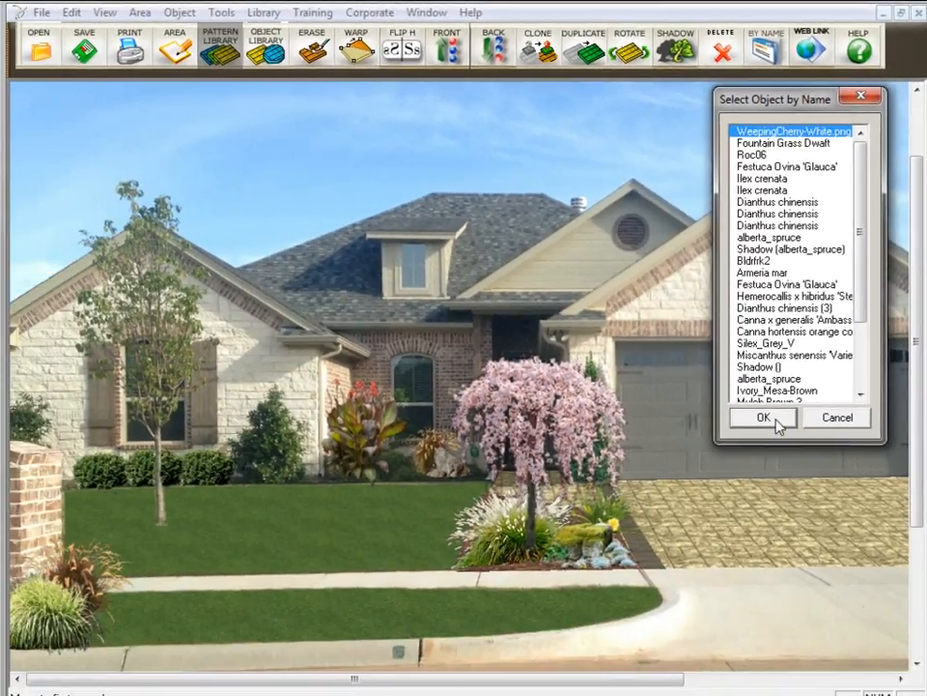
click(778, 423)
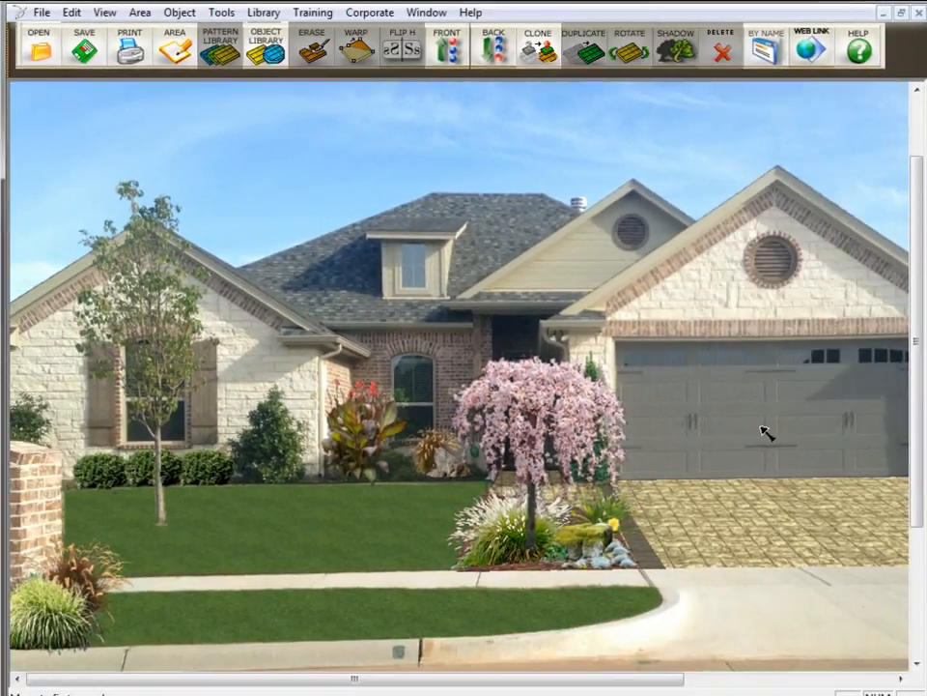
Step: Add a red-flowered plant from the object library and place it on the lawn in front of the canna, overlapping the sidewalk
click(268, 47)
click(319, 190)
click(451, 188)
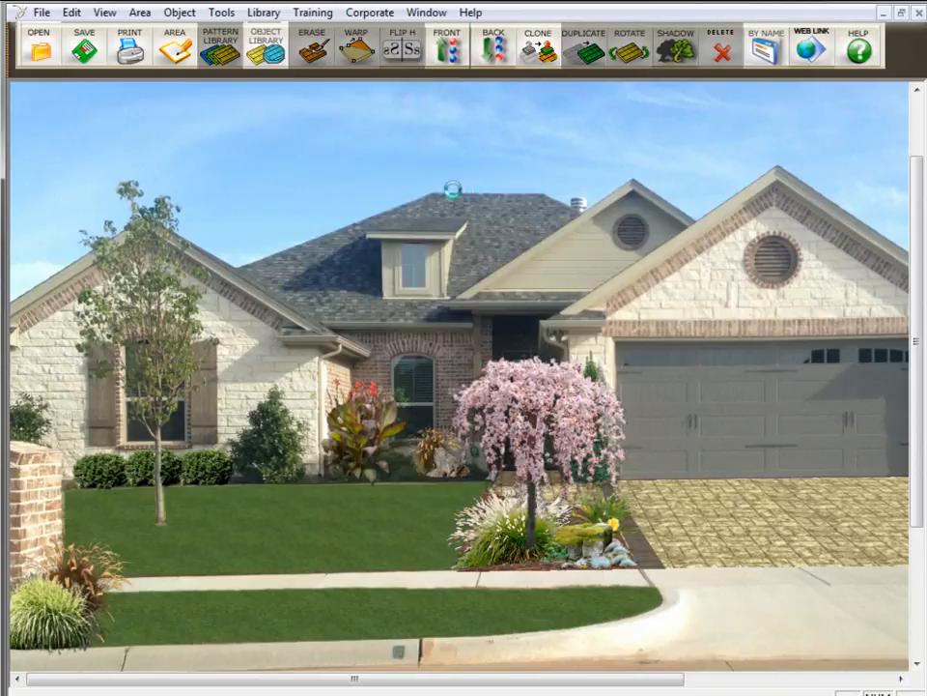
click(747, 403)
drag(747, 108, 321, 513)
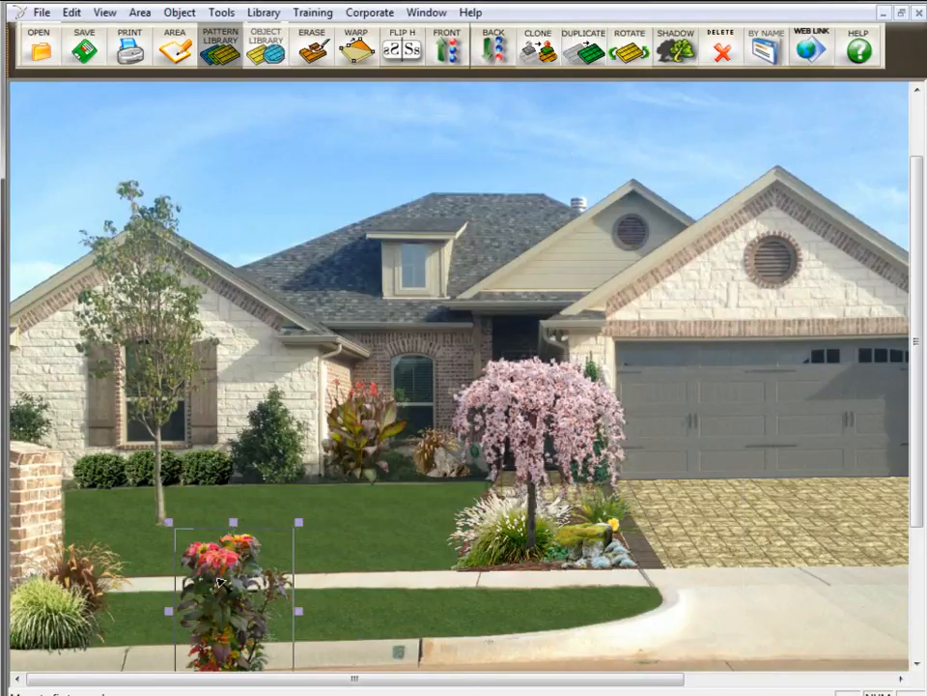
drag(215, 577, 288, 491)
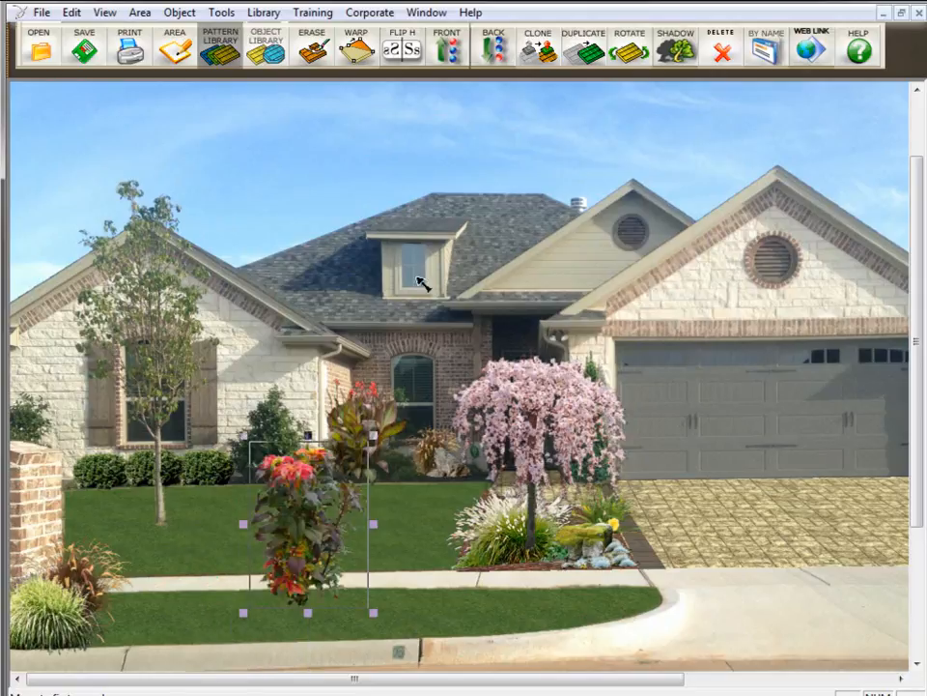
Step: Lower the new plant C1A0004 in the object order to between Pentisdium Purple 2 copy and Grass 3
click(765, 47)
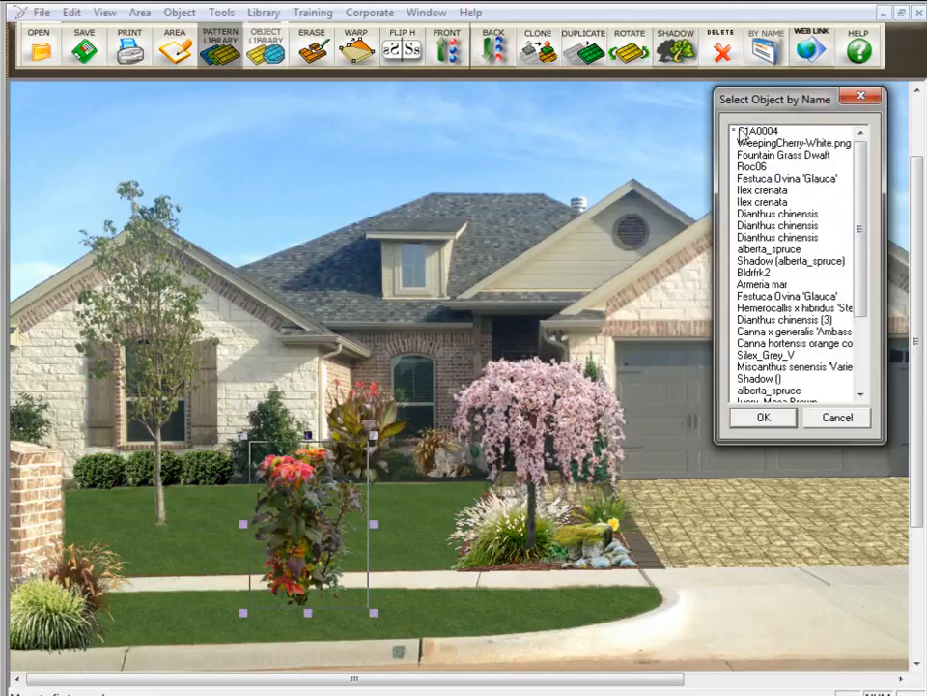
click(754, 131)
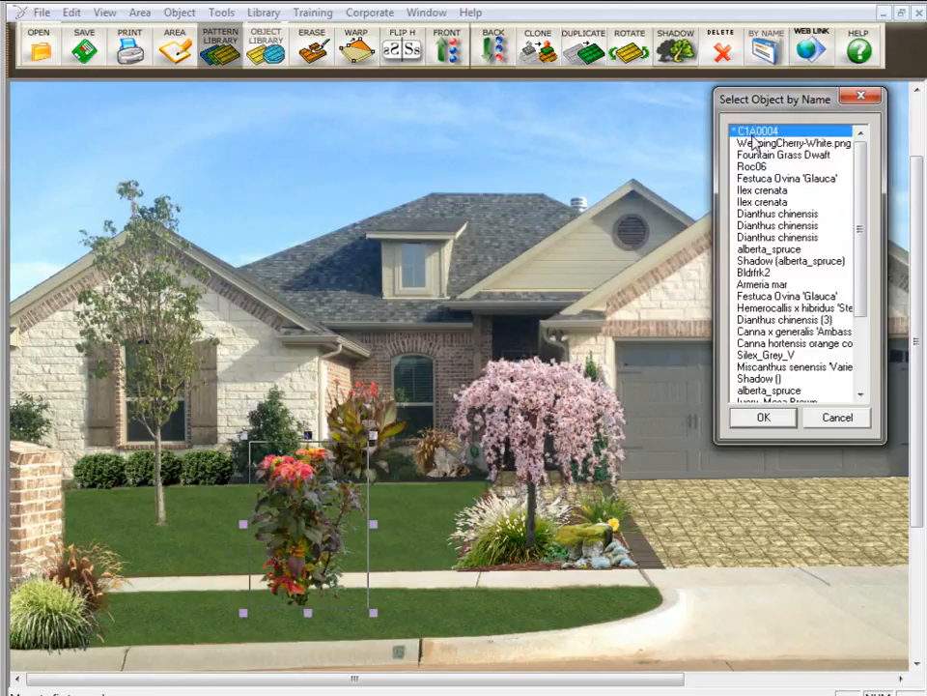
scroll(776, 397, down, 2)
click(776, 398)
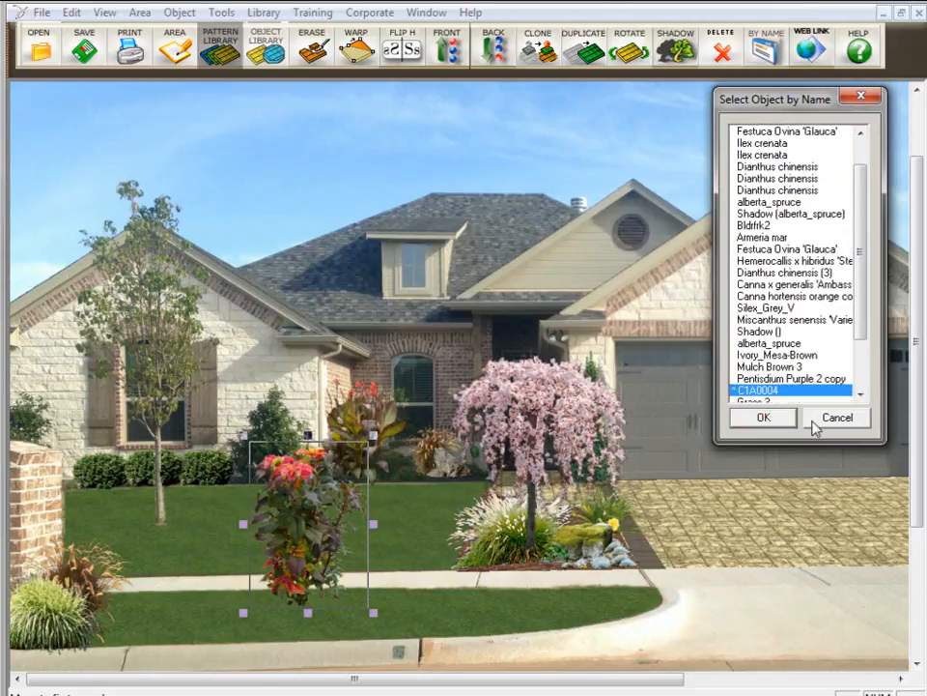